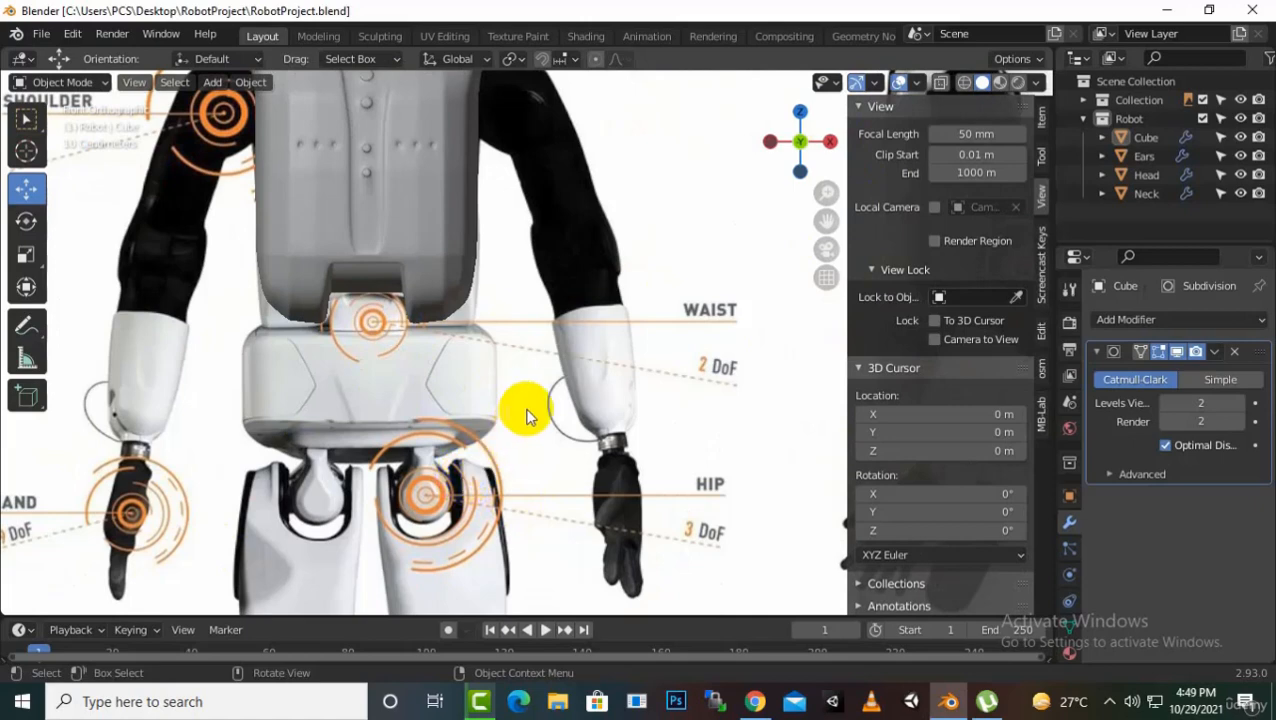
# - Add a cube mesh to the Robot collection for the robot's pelvis
pyautogui.scroll(-3, 570, 222)
pyautogui.scroll(-3, 565, 513)
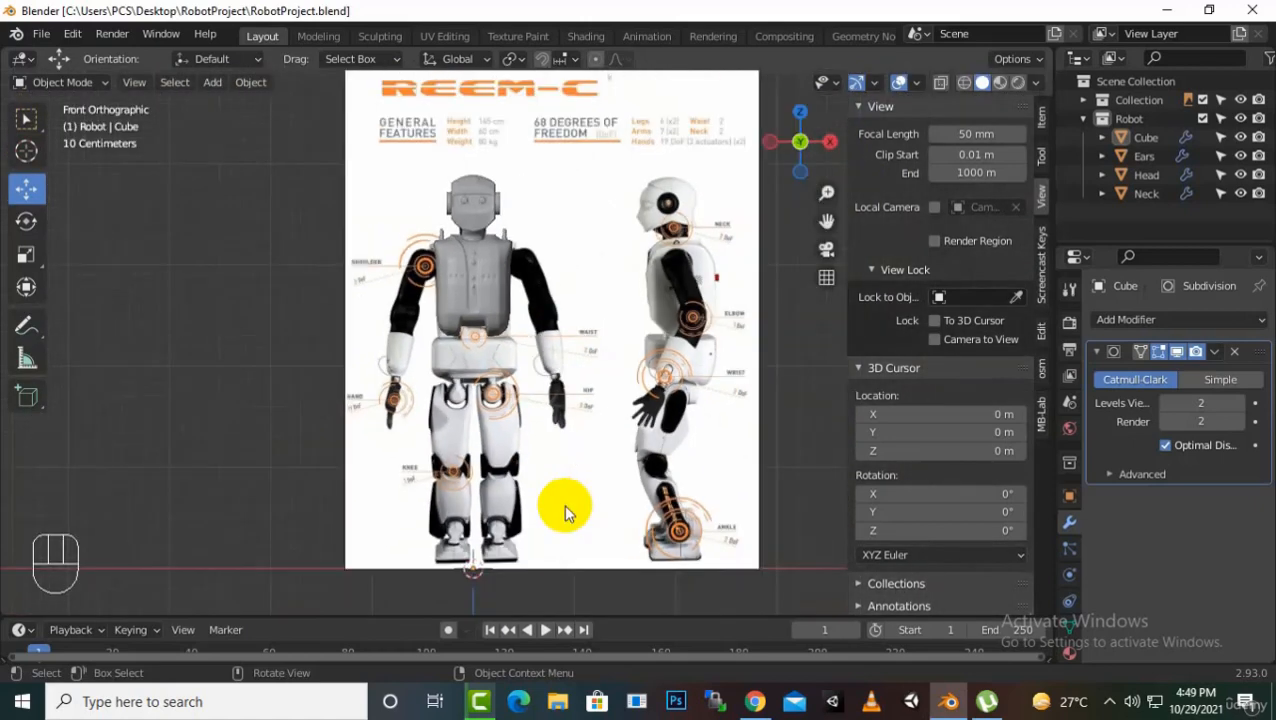
pyautogui.scroll(3, 565, 510)
pyautogui.scroll(-1, 566, 485)
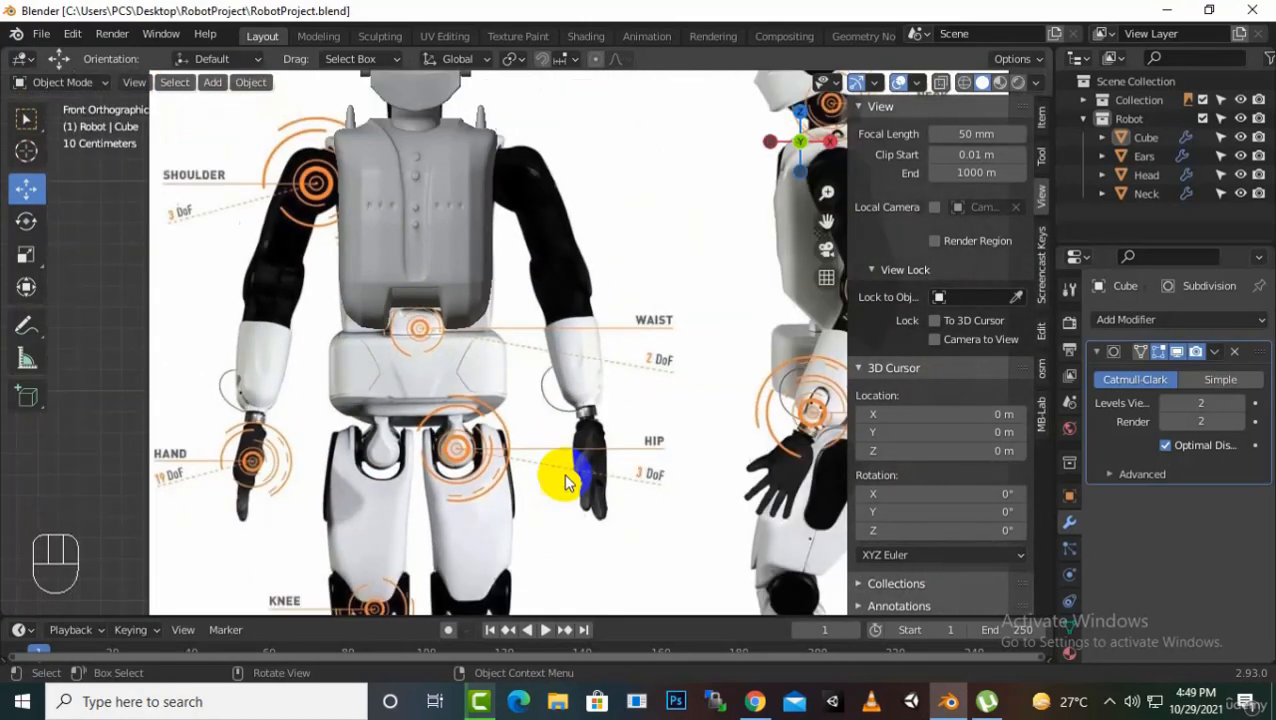
pyautogui.scroll(2, 464, 419)
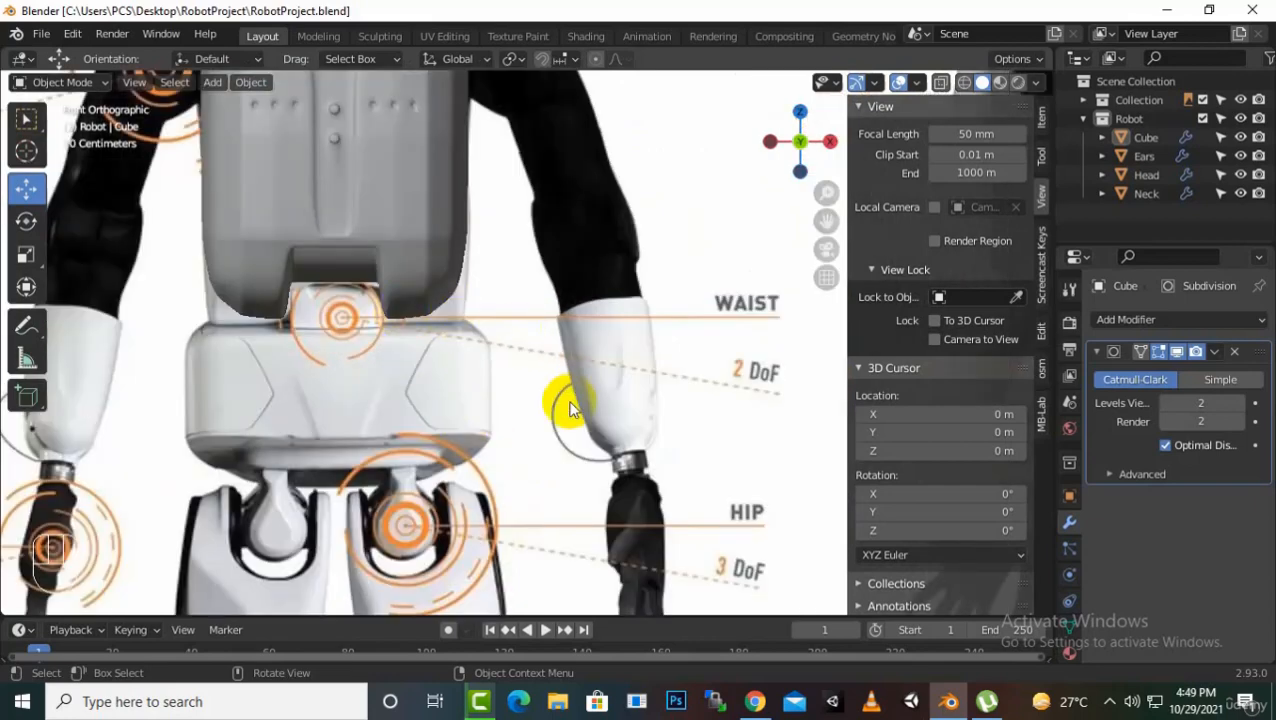
pyautogui.hotkey('shift', 'a')
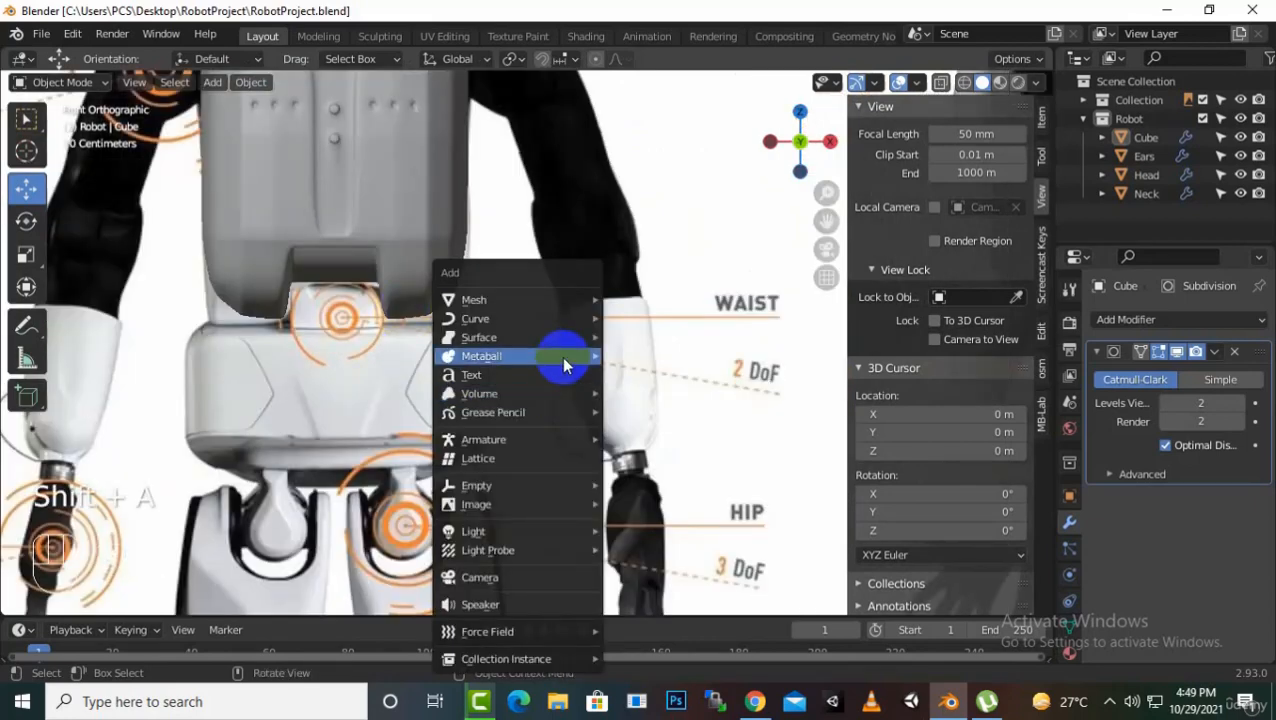
pyautogui.moveTo(557, 305)
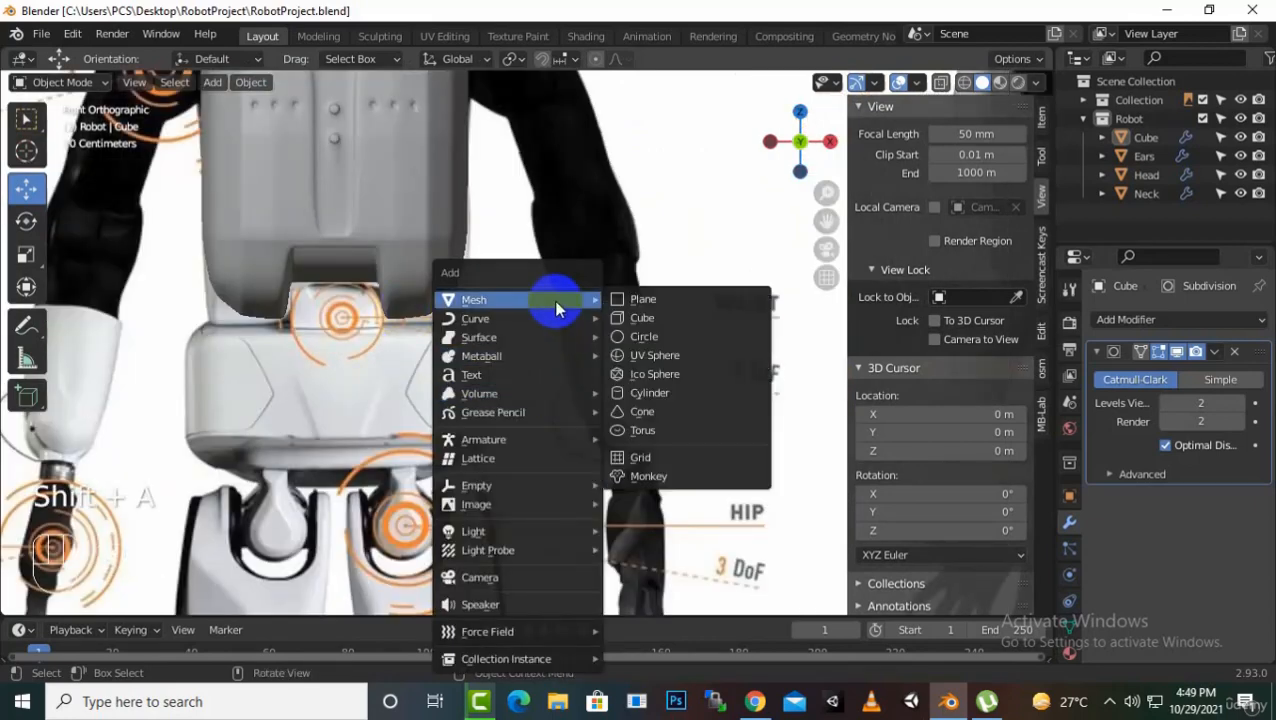
pyautogui.click(676, 318)
# - Enter Edit Mode and raise the whole cube along Z to the reference robot's hip area
pyautogui.scroll(-5, 550, 378)
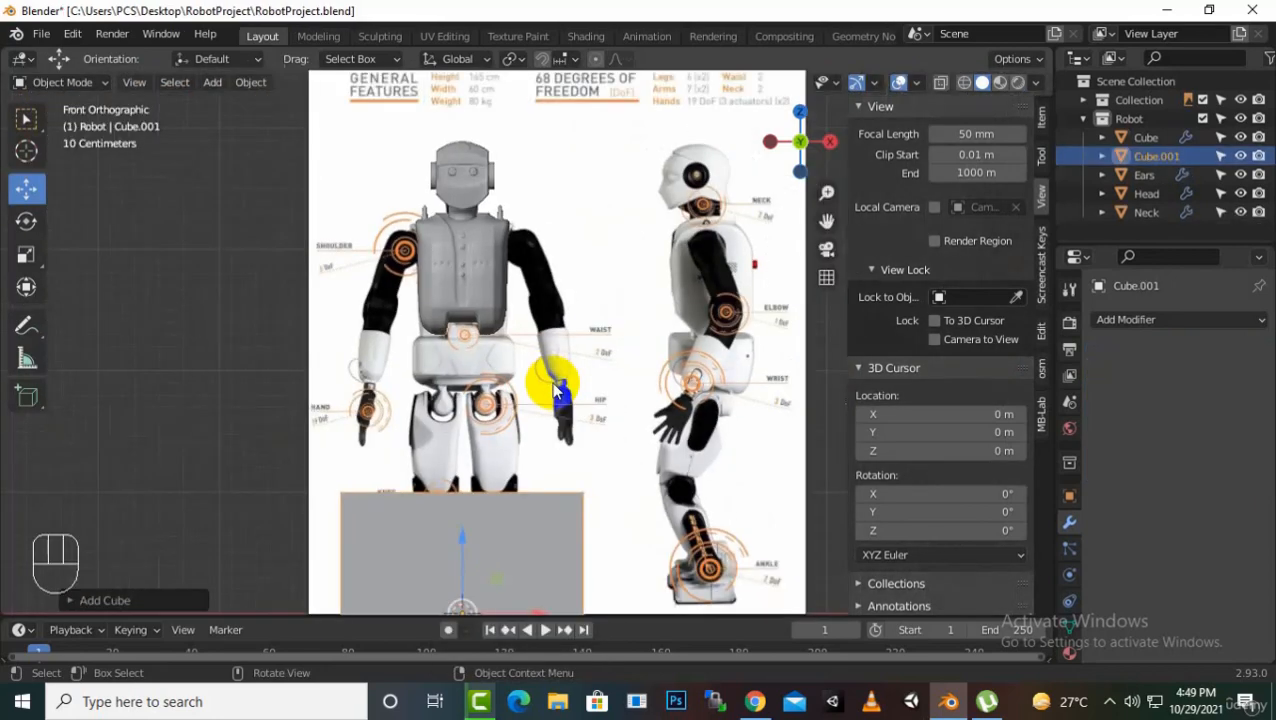
pyautogui.press('Tab')
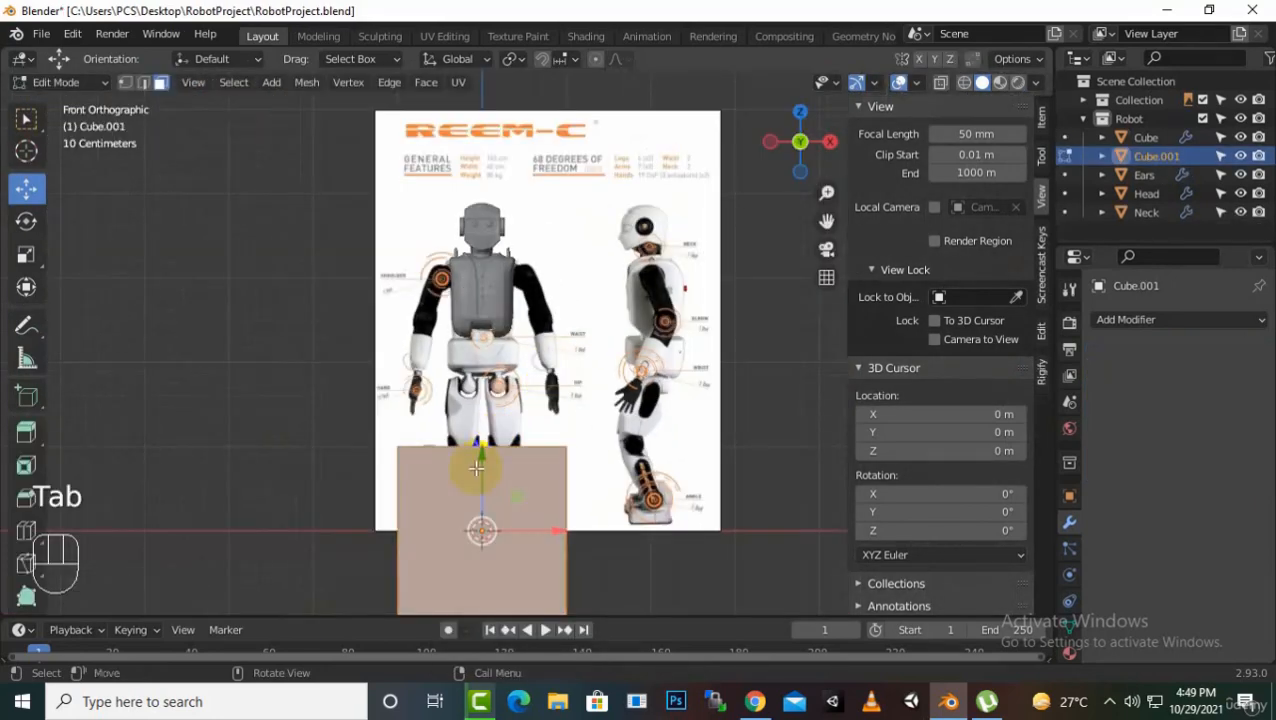
pyautogui.moveTo(481, 452); pyautogui.dragTo(481, 303)
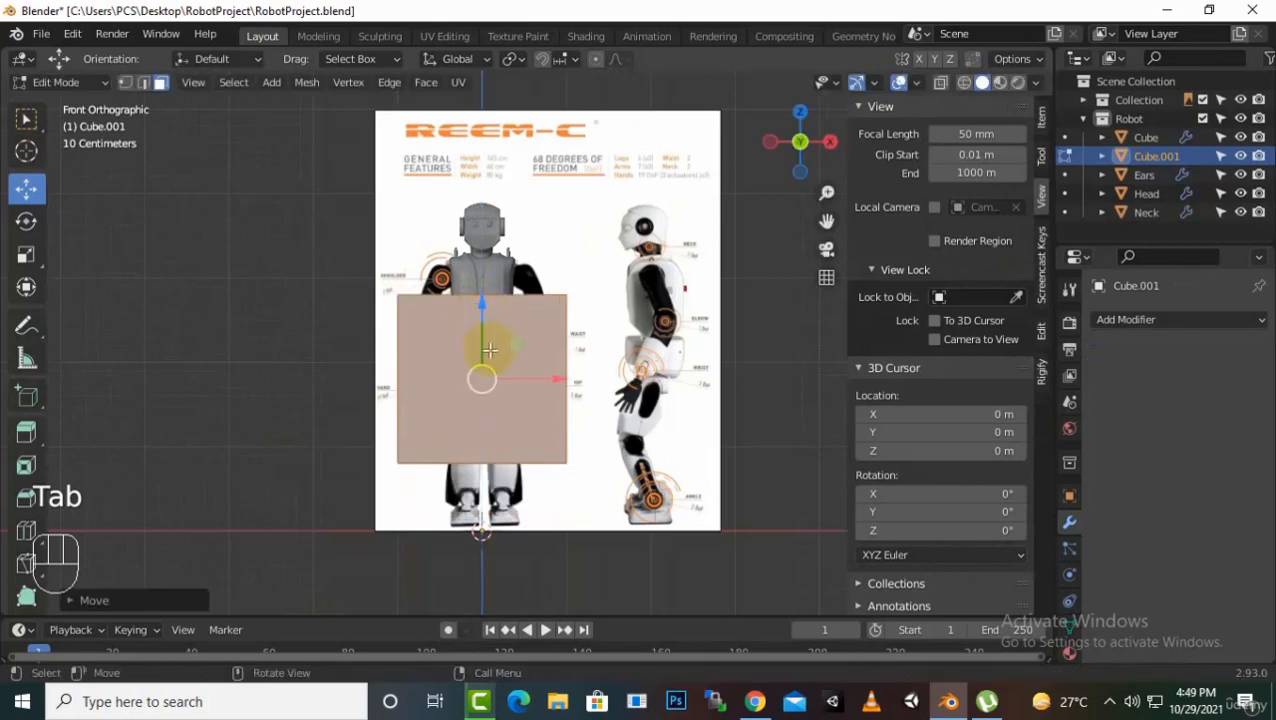
# - Scale the cube uniformly to about 0.32 and move it up along Z onto the reference pelvis
pyautogui.scroll(7, 489, 349)
pyautogui.scroll(-2, 489, 349)
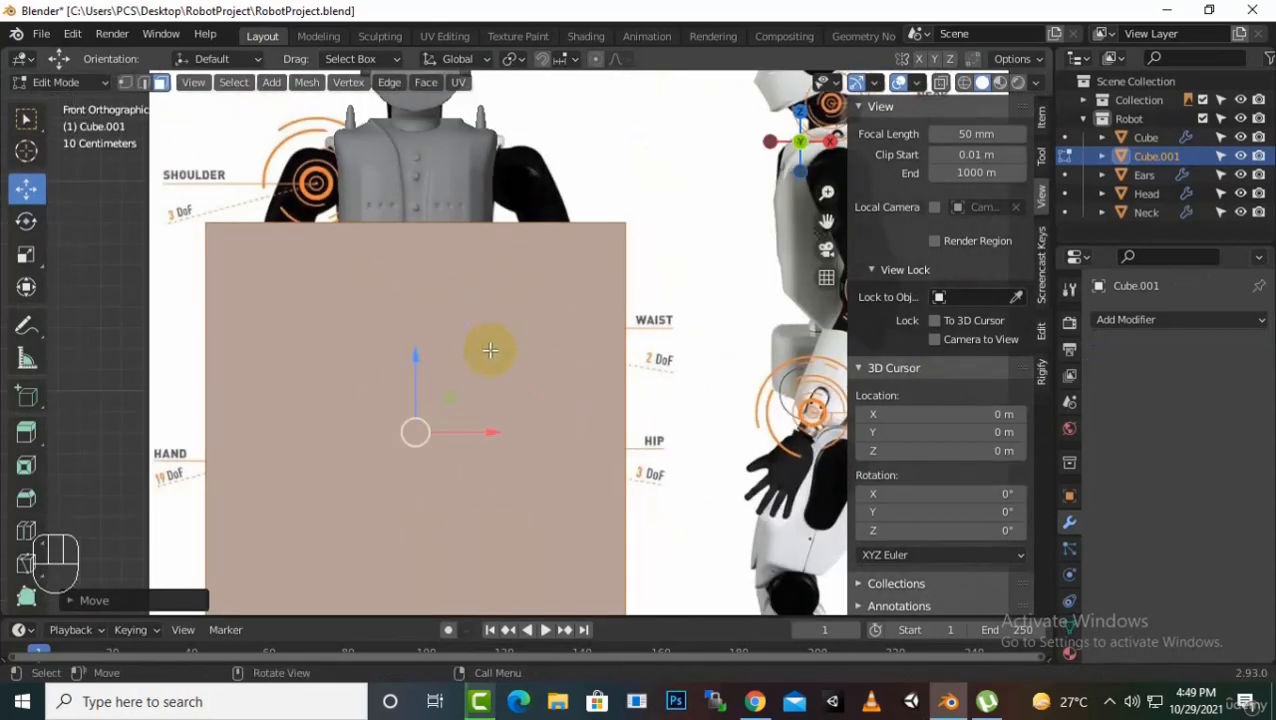
pyautogui.press('s')
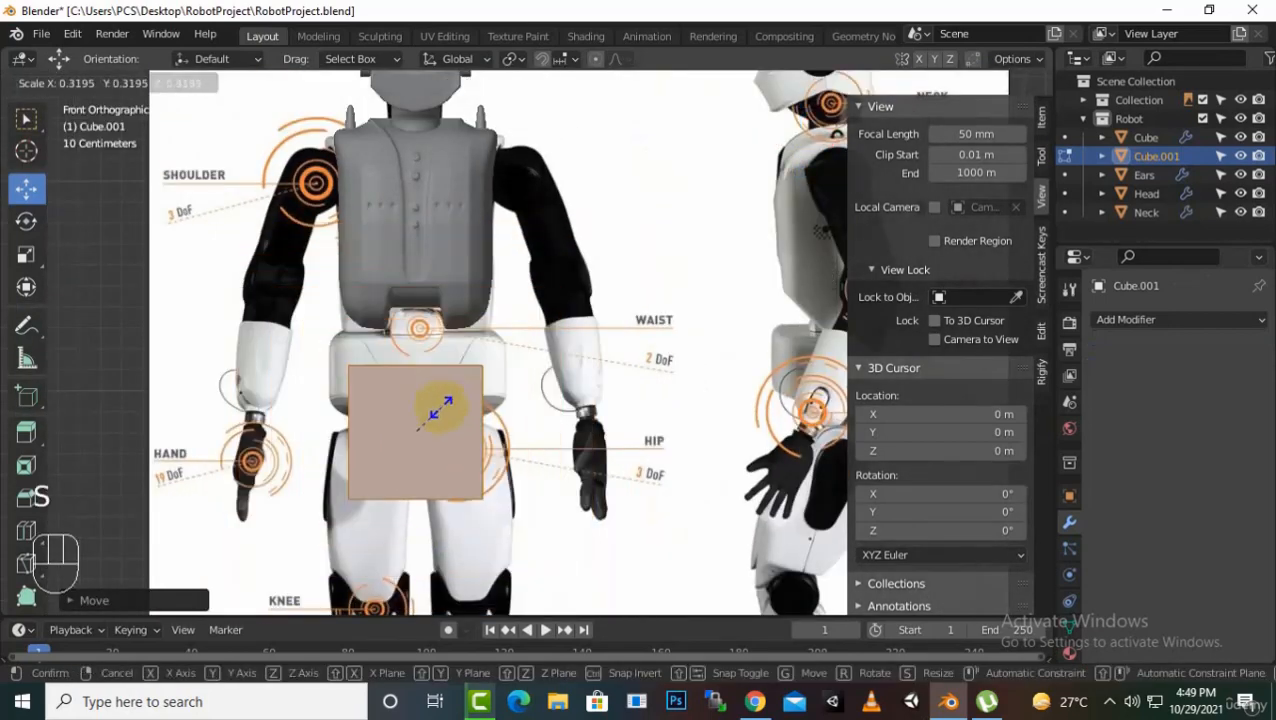
pyautogui.click(436, 409)
pyautogui.moveTo(416, 368); pyautogui.dragTo(421, 320)
# - Scale the cube to about 0.63 along Z and about 1.3 along X to match the reference pelvis
pyautogui.press('z')
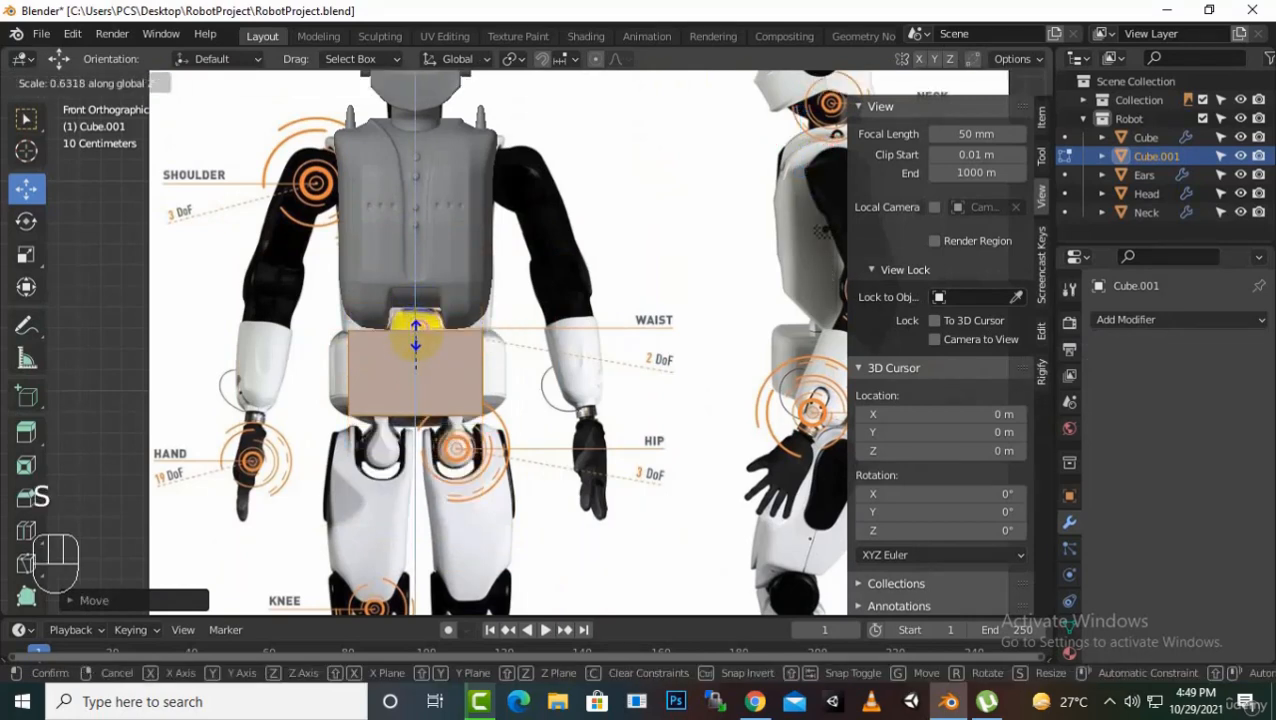
pyautogui.click(415, 340)
pyautogui.moveTo(421, 322); pyautogui.dragTo(435, 360, button='middle')
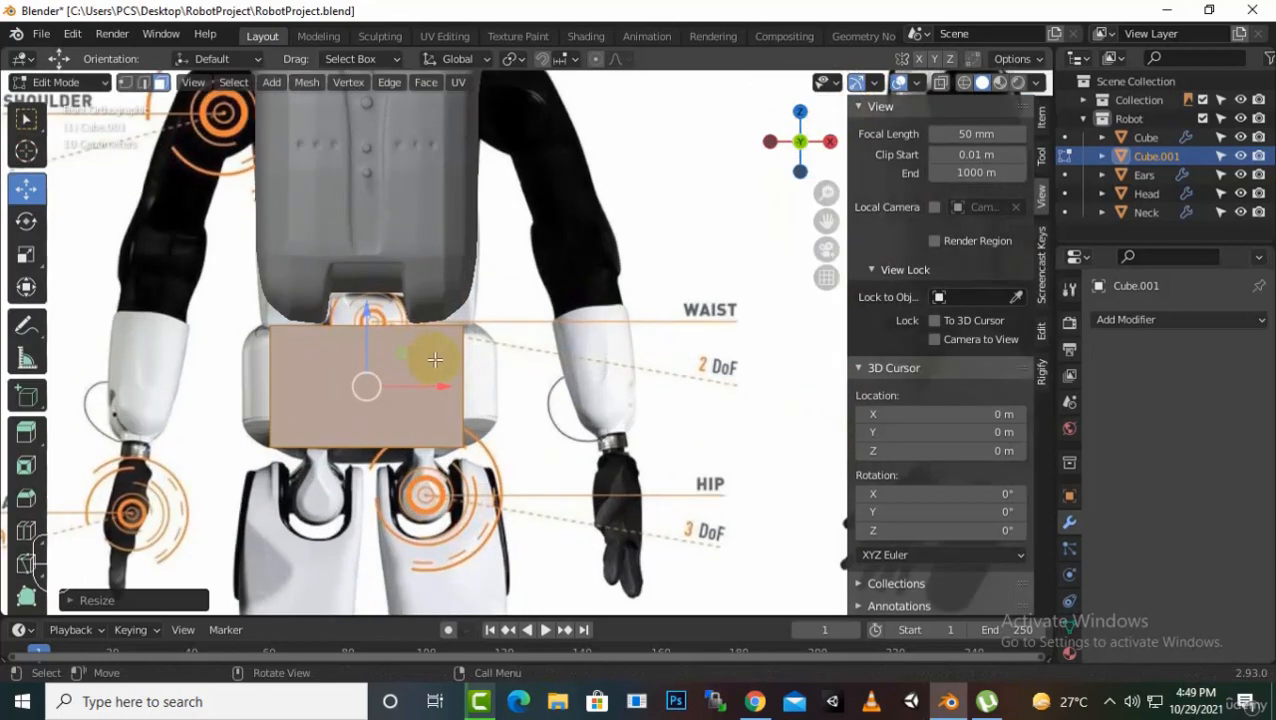
pyautogui.press('s')
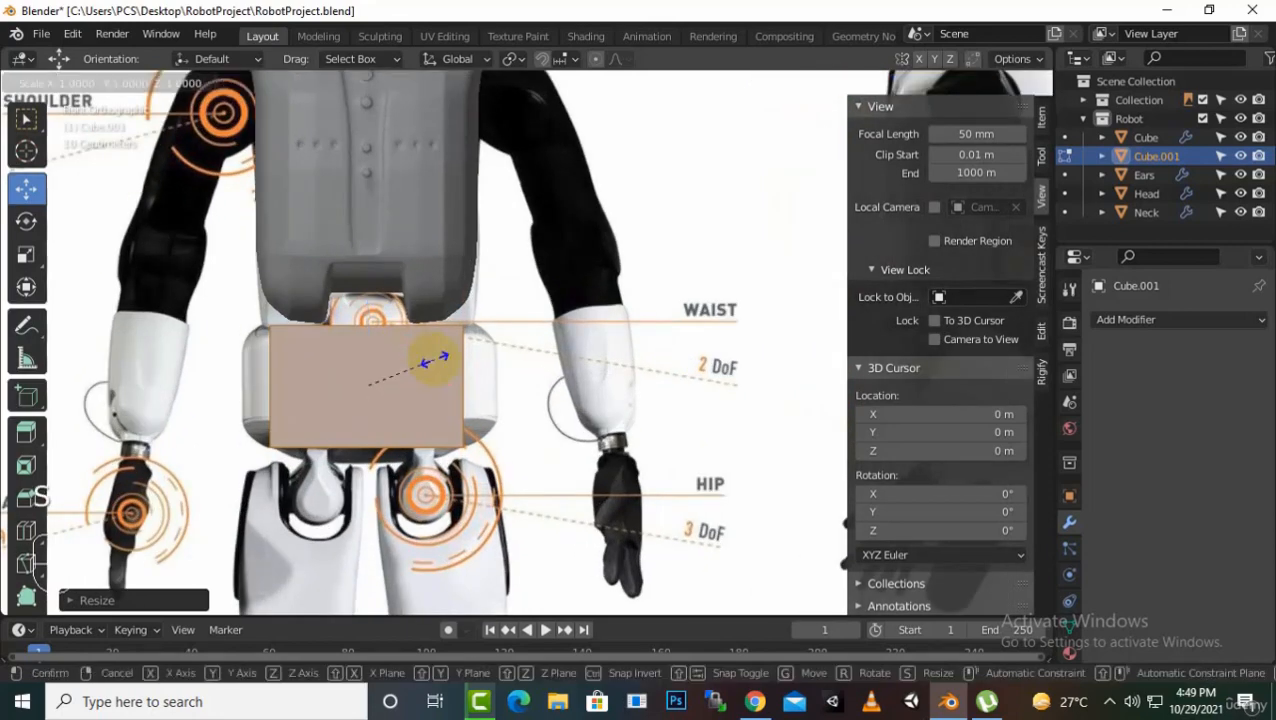
pyautogui.press('x')
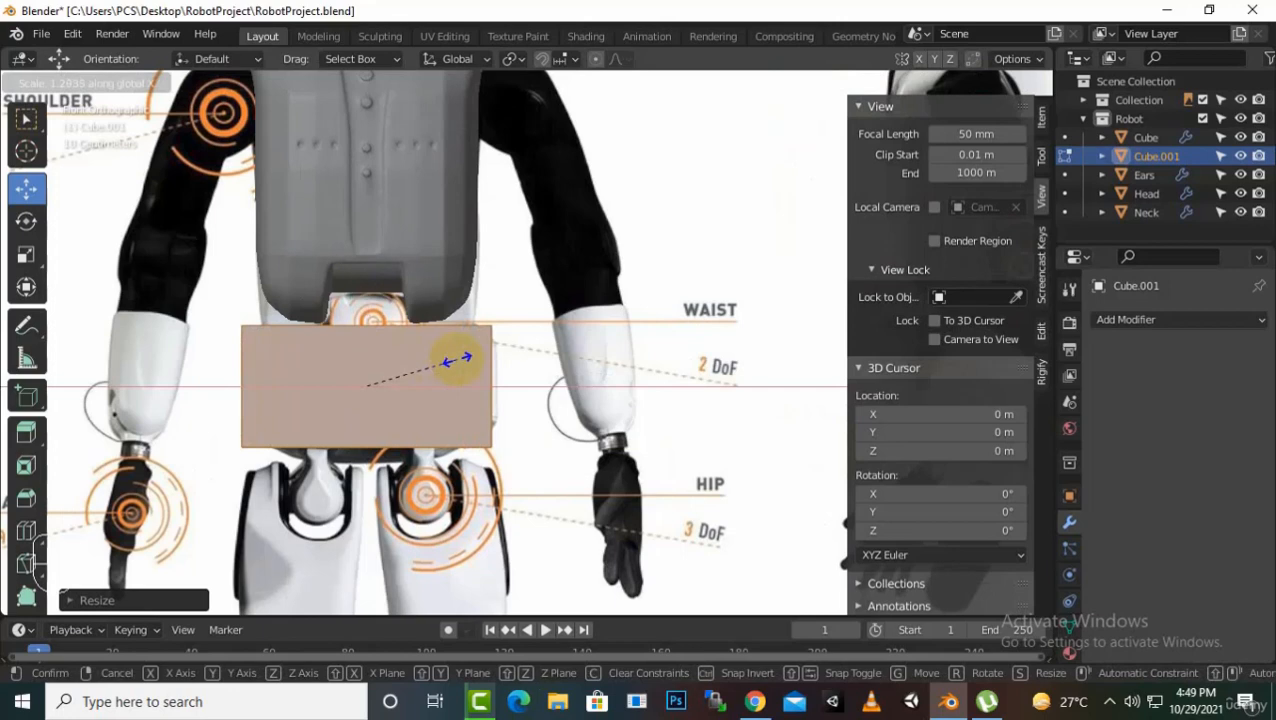
pyautogui.click(459, 359)
# - Add a Subdivision Surface modifier to the pelvis cube
pyautogui.scroll(1, 355, 361)
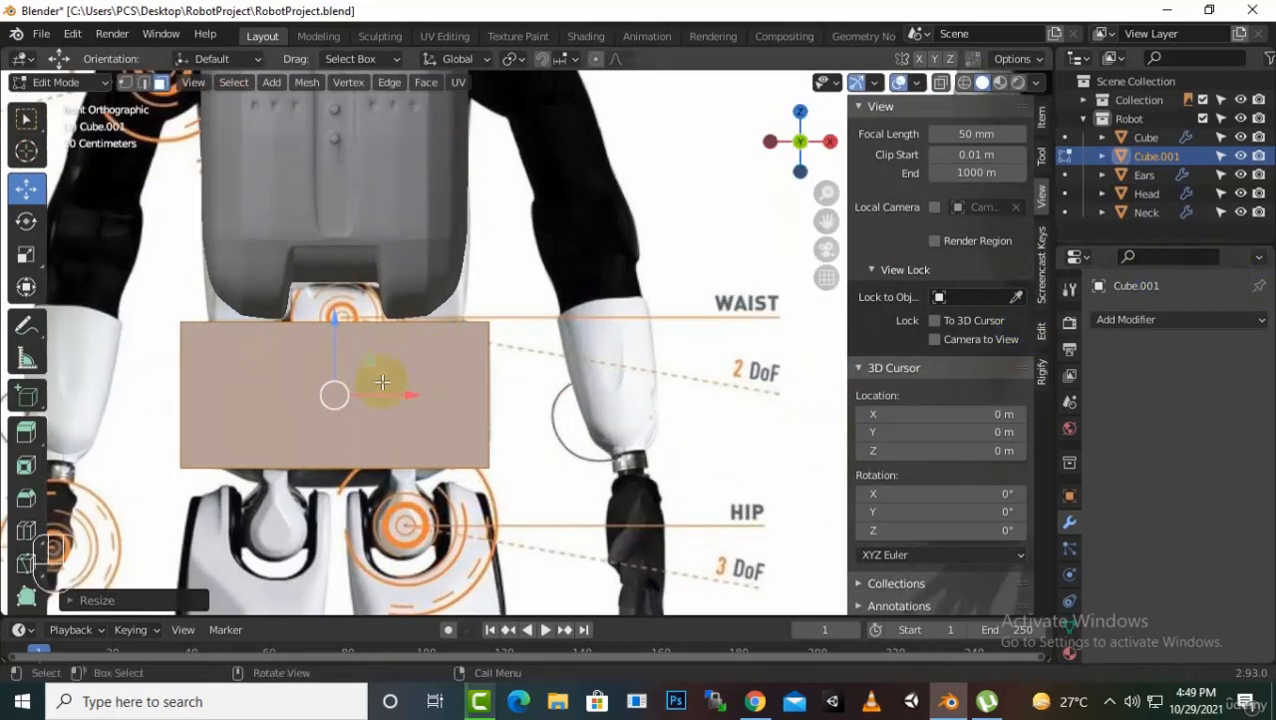
pyautogui.click(1180, 320)
pyautogui.moveTo(950, 668)
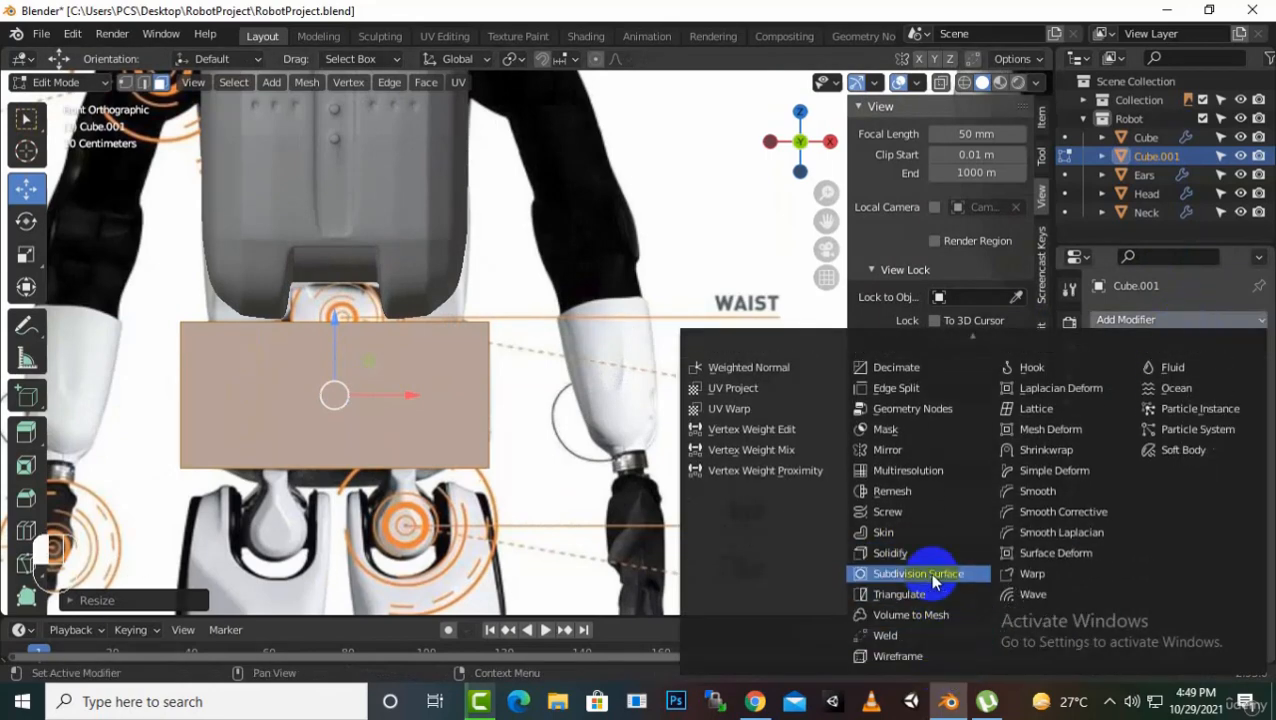
pyautogui.click(889, 571)
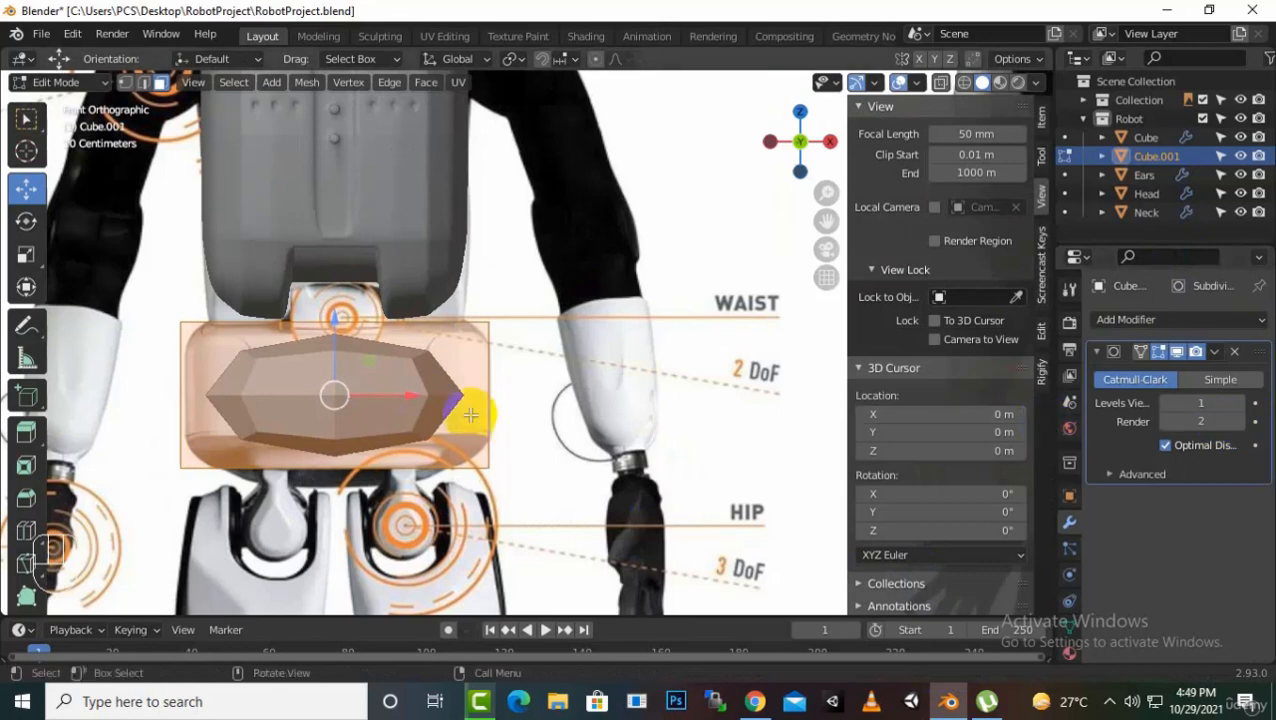
# - Cut a horizontal edge loop around the pelvis cube at mid-height
pyautogui.press('ctrl')
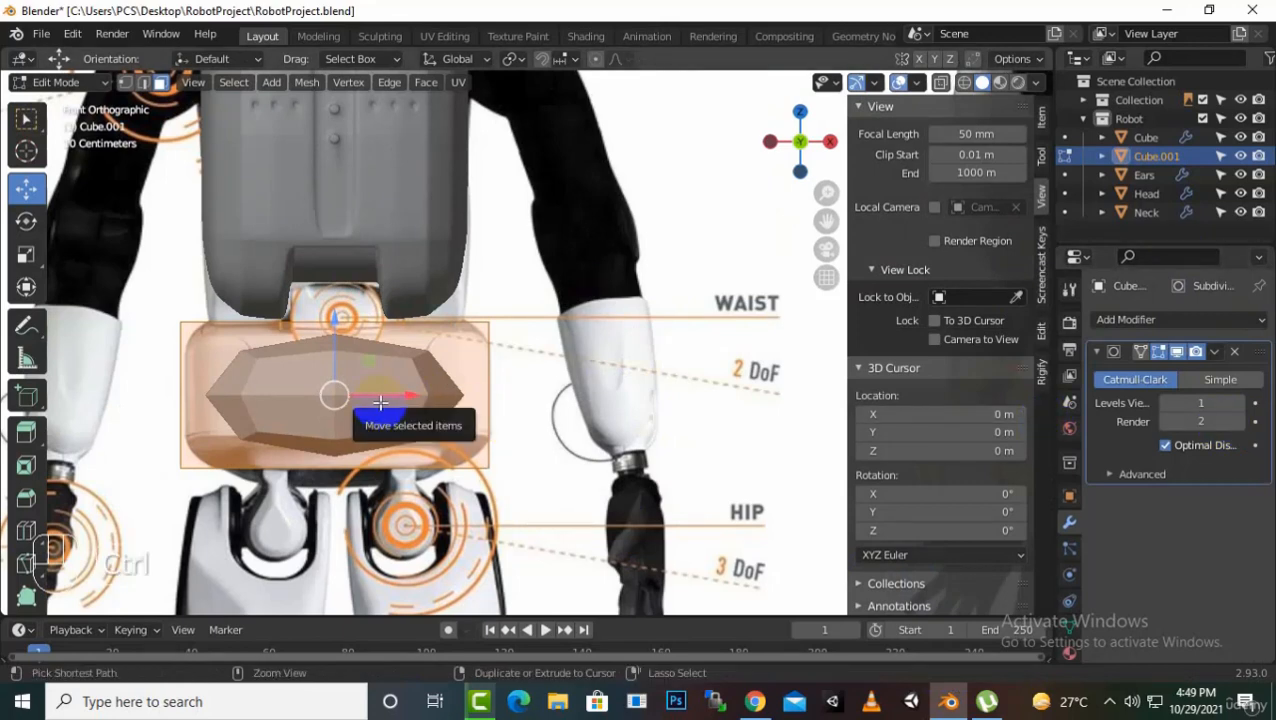
pyautogui.hotkey('ctrl', 'r')
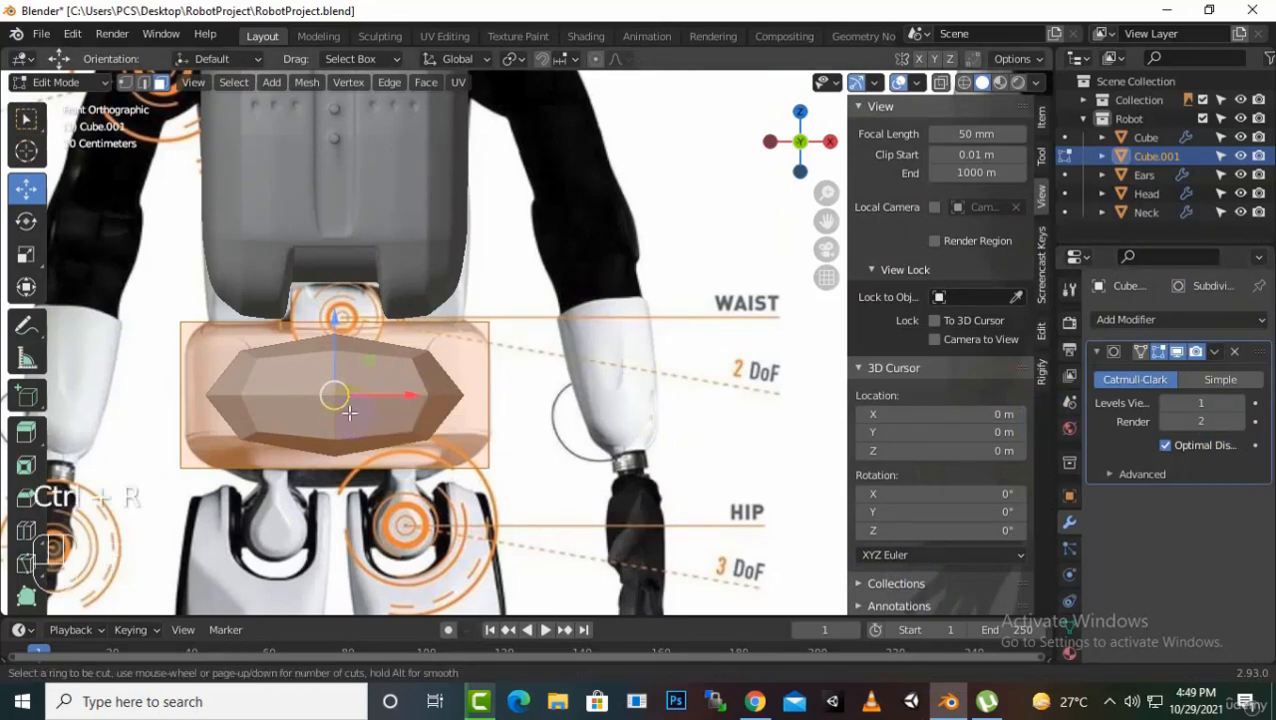
pyautogui.click(184, 414)
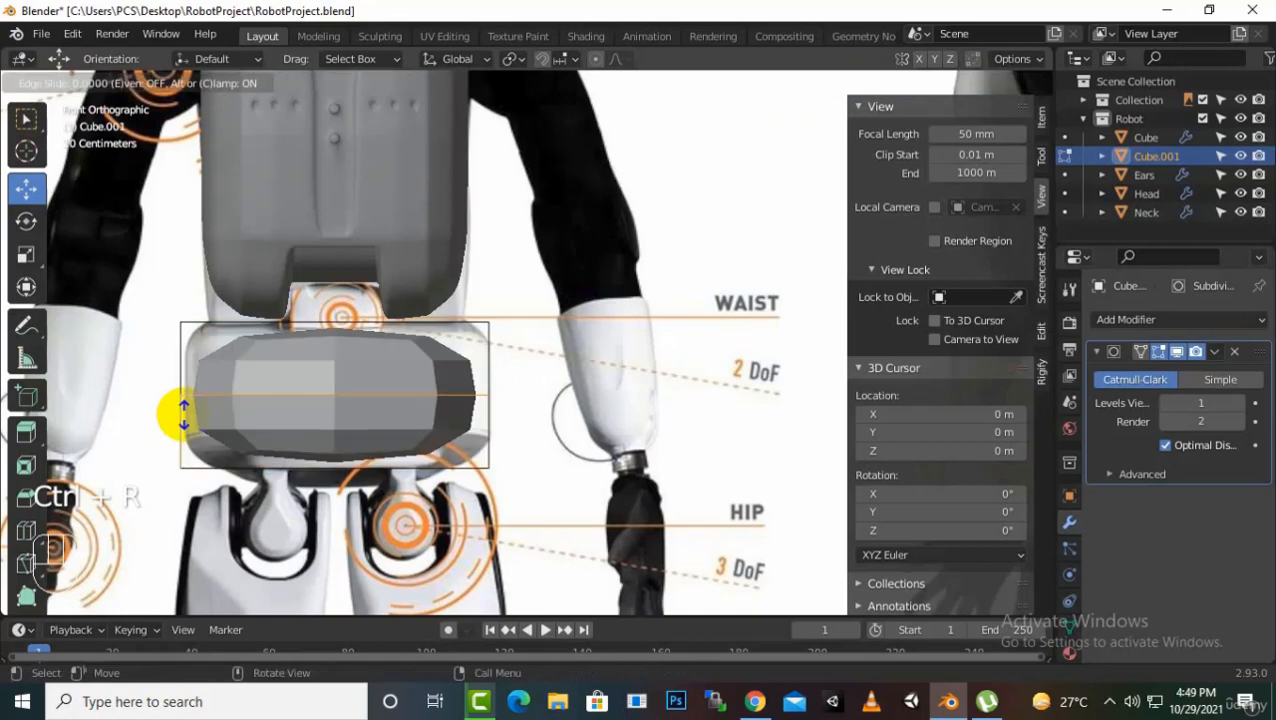
pyautogui.click(270, 410)
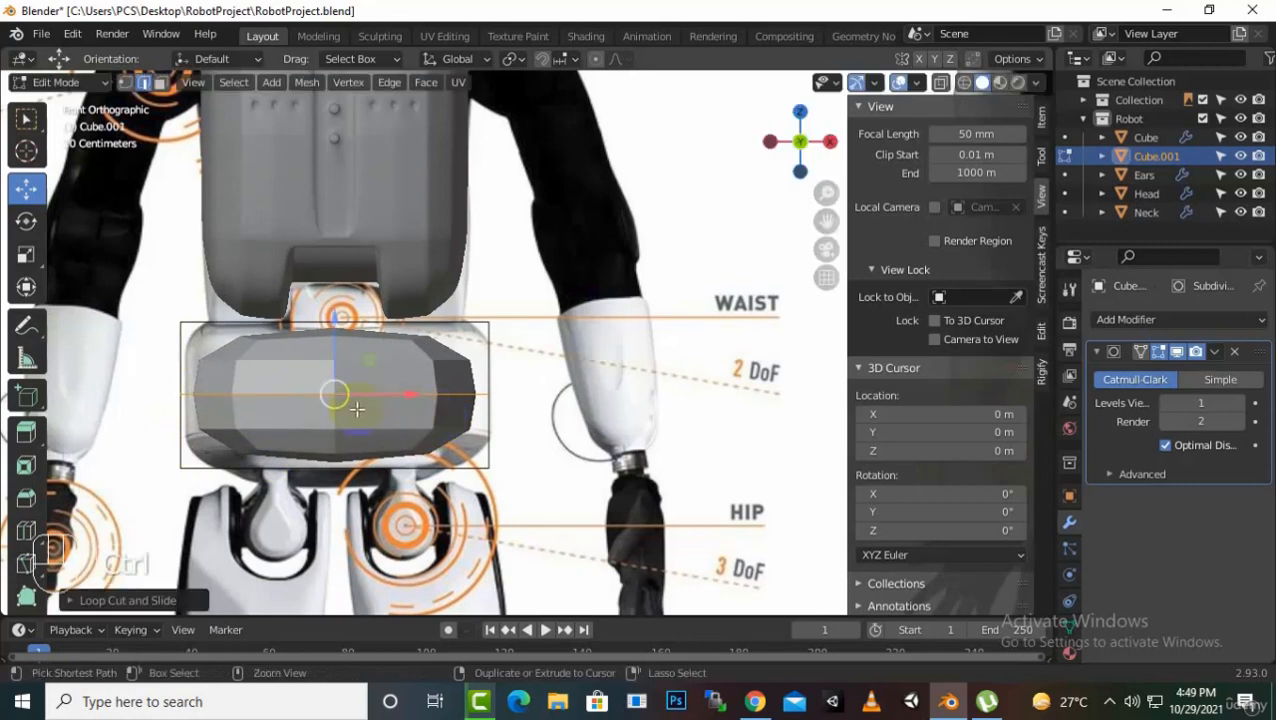
# - Add two vertical loop cuts to the pelvis cube and scale them apart along X, close to its outer sides
pyautogui.hotkey('ctrl', 'r')
pyautogui.scroll(1, 357, 409)
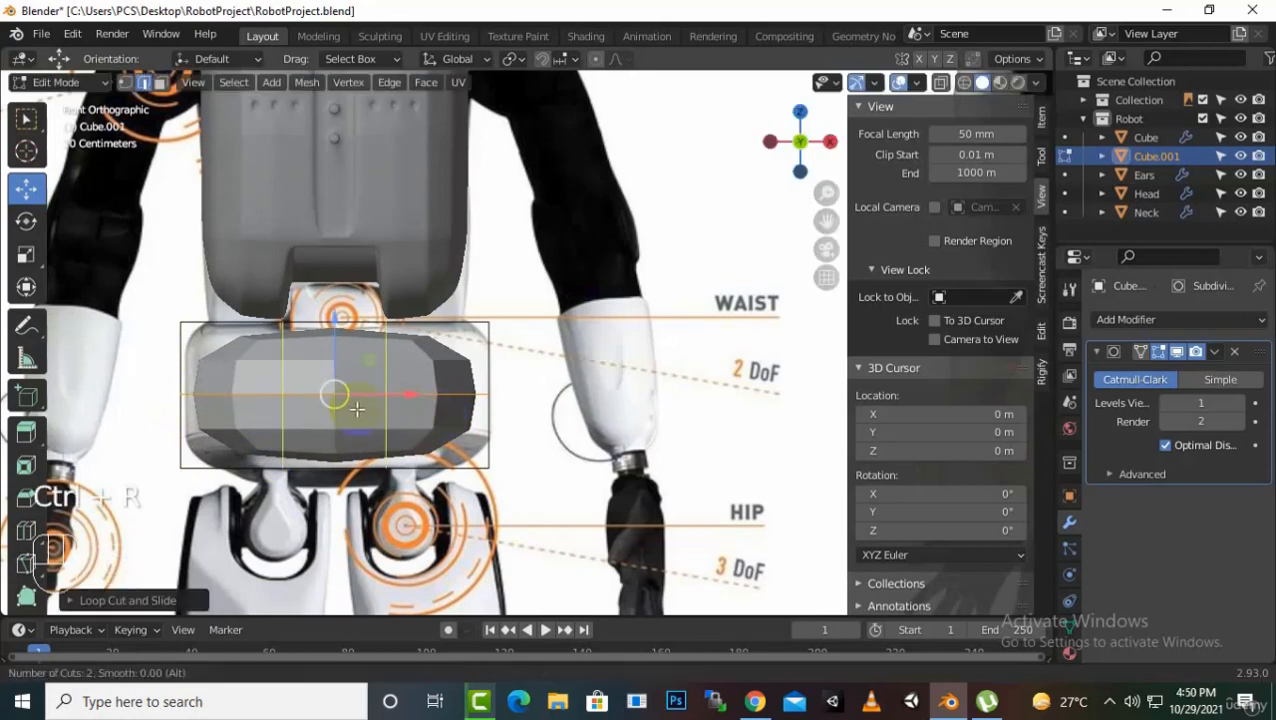
pyautogui.click(357, 409)
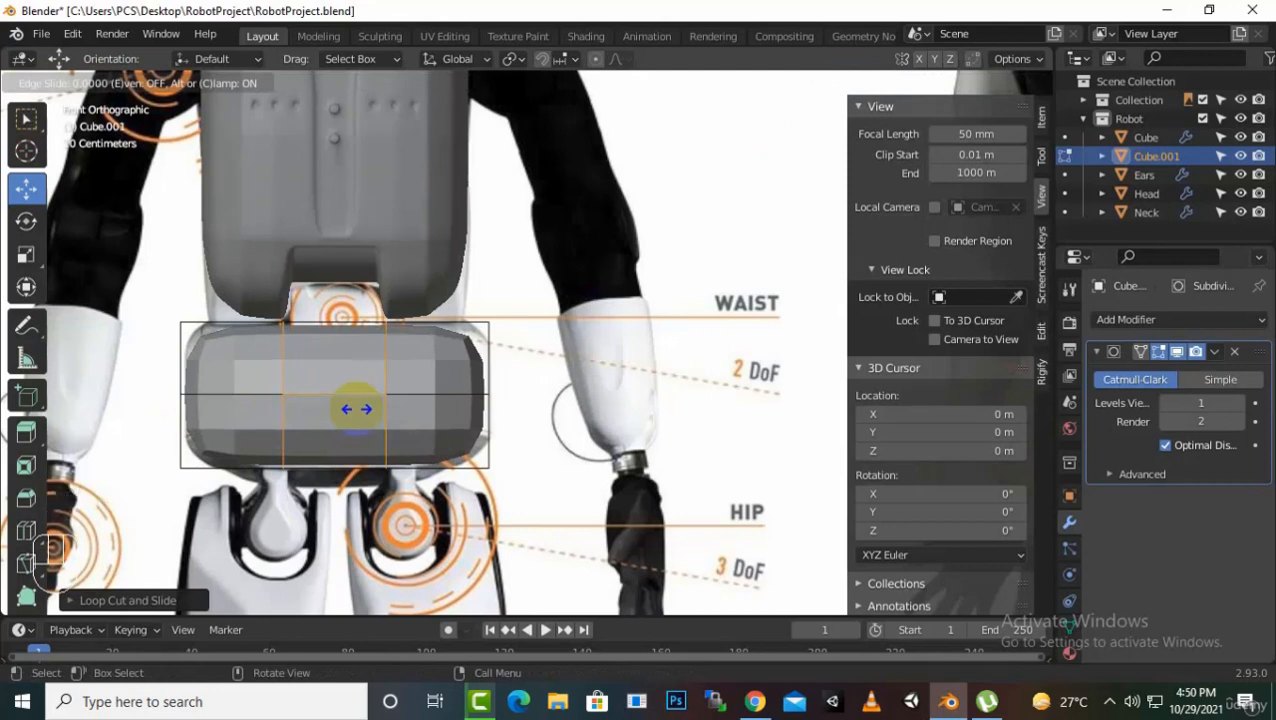
pyautogui.rightClick(357, 409)
pyautogui.press('s')
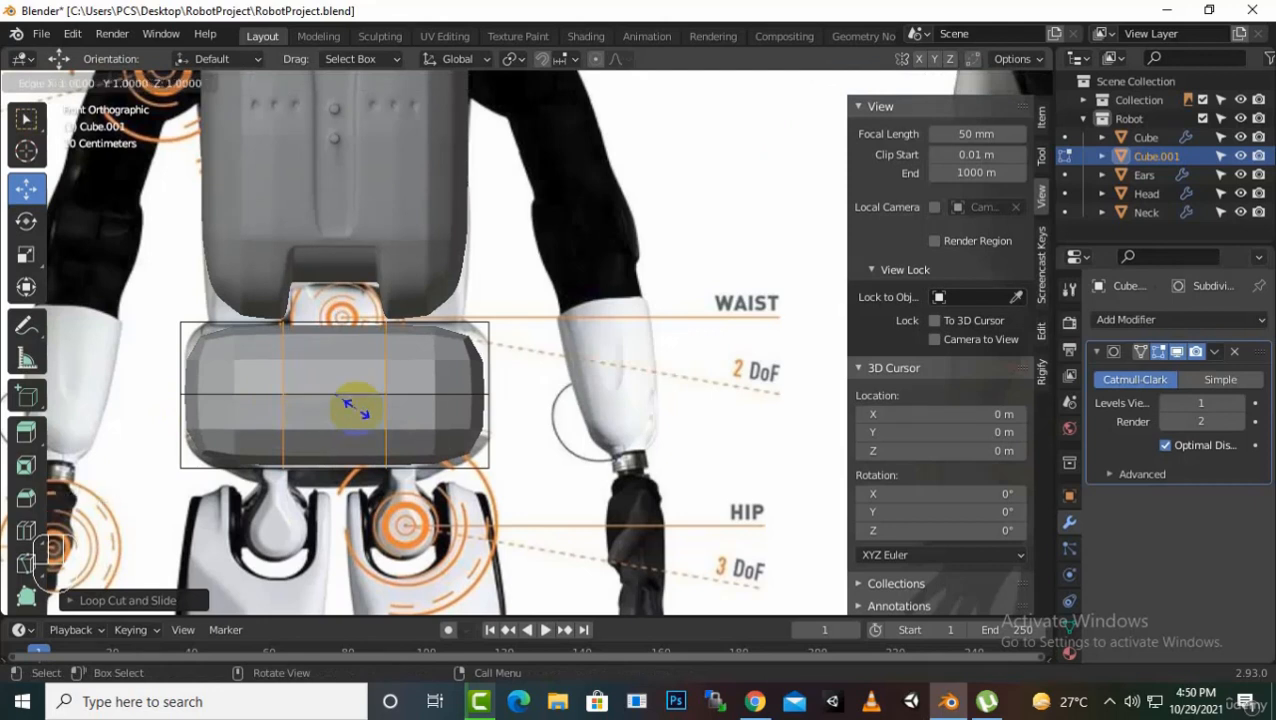
pyautogui.press('x')
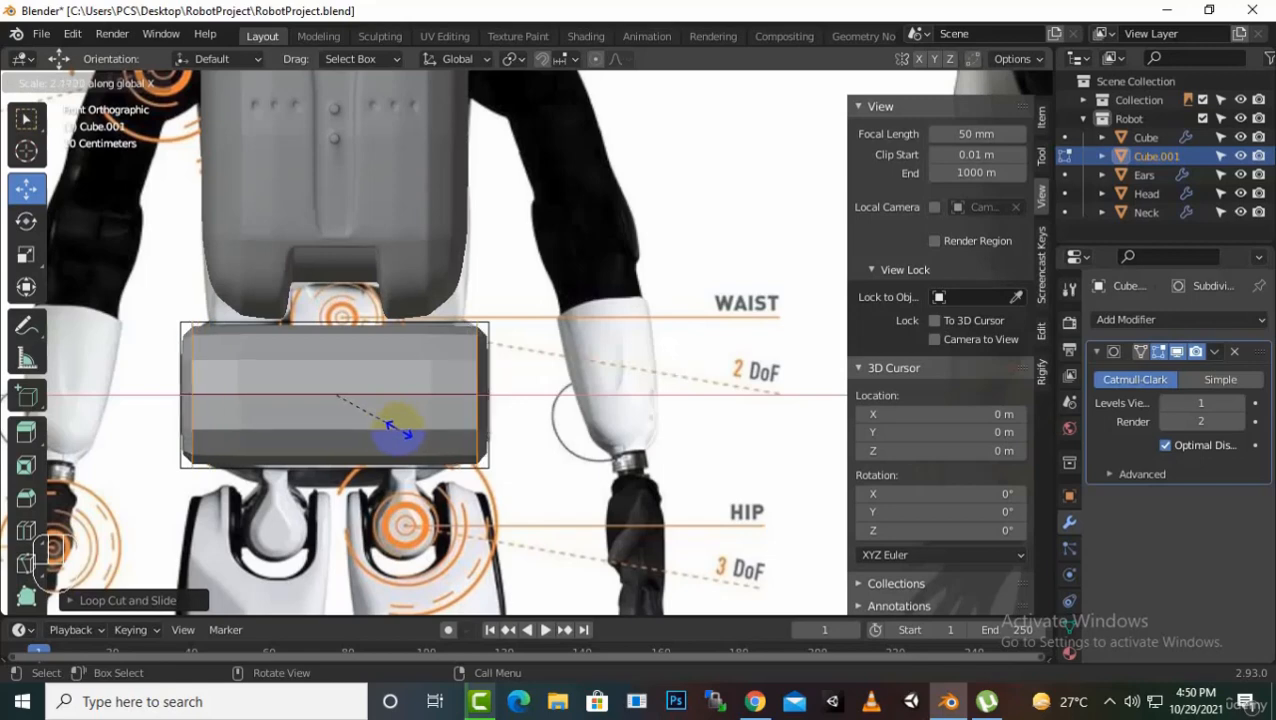
pyautogui.click(399, 430)
# - Show the pelvis mesh from the right side in wireframe over the side reference
pyautogui.scroll(-1, 642, 404)
pyautogui.moveTo(705, 401); pyautogui.dragTo(538, 422, button='middle')
pyautogui.press('KP_3')
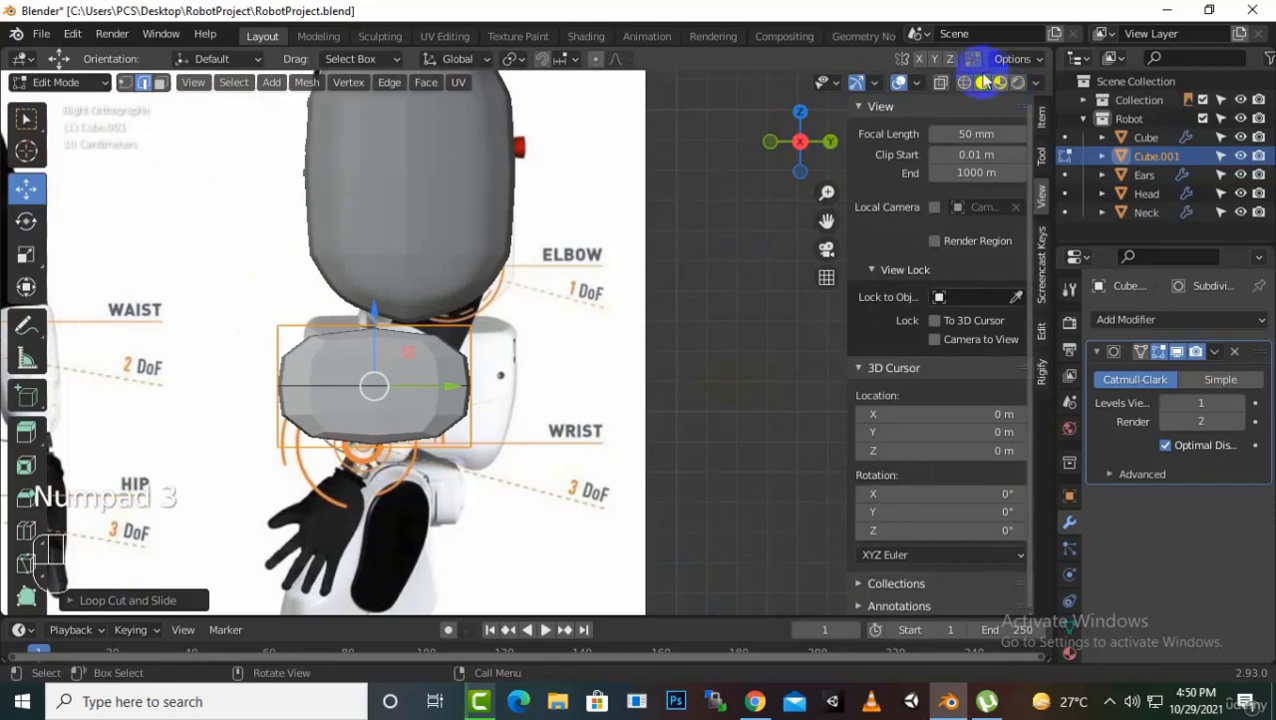
pyautogui.hotkey('alt', 'z')
# - Select the entire pelvis mesh and move it backward along Y to align its front with the side reference
pyautogui.scroll(2, 505, 378)
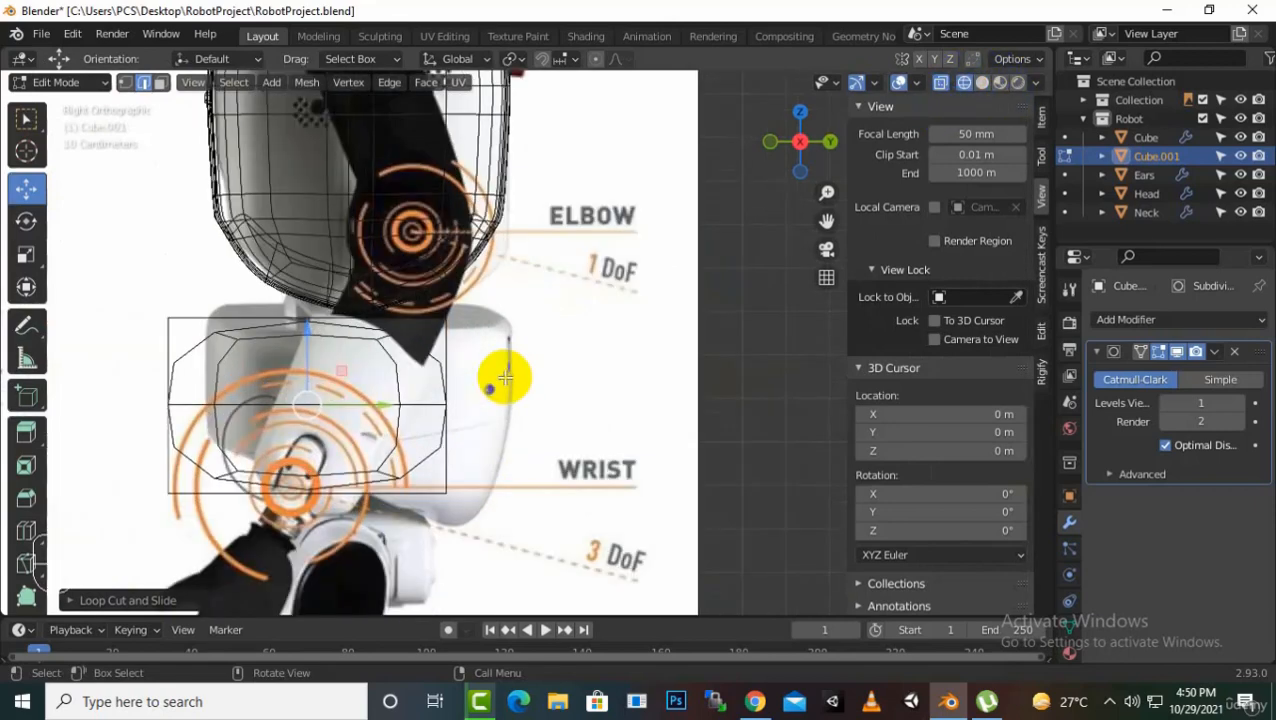
pyautogui.scroll(-2, 521, 399)
pyautogui.scroll(2, 521, 399)
pyautogui.scroll(-2, 522, 403)
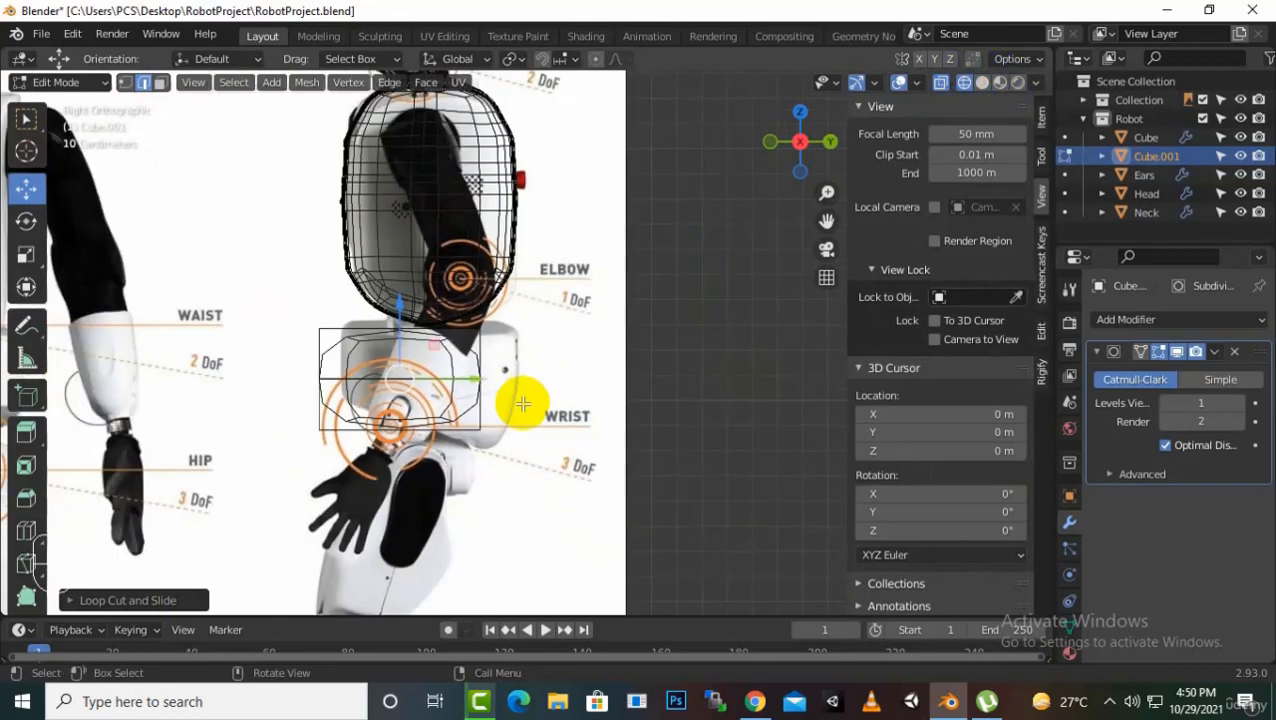
pyautogui.scroll(1, 527, 445)
pyautogui.scroll(1, 506, 442)
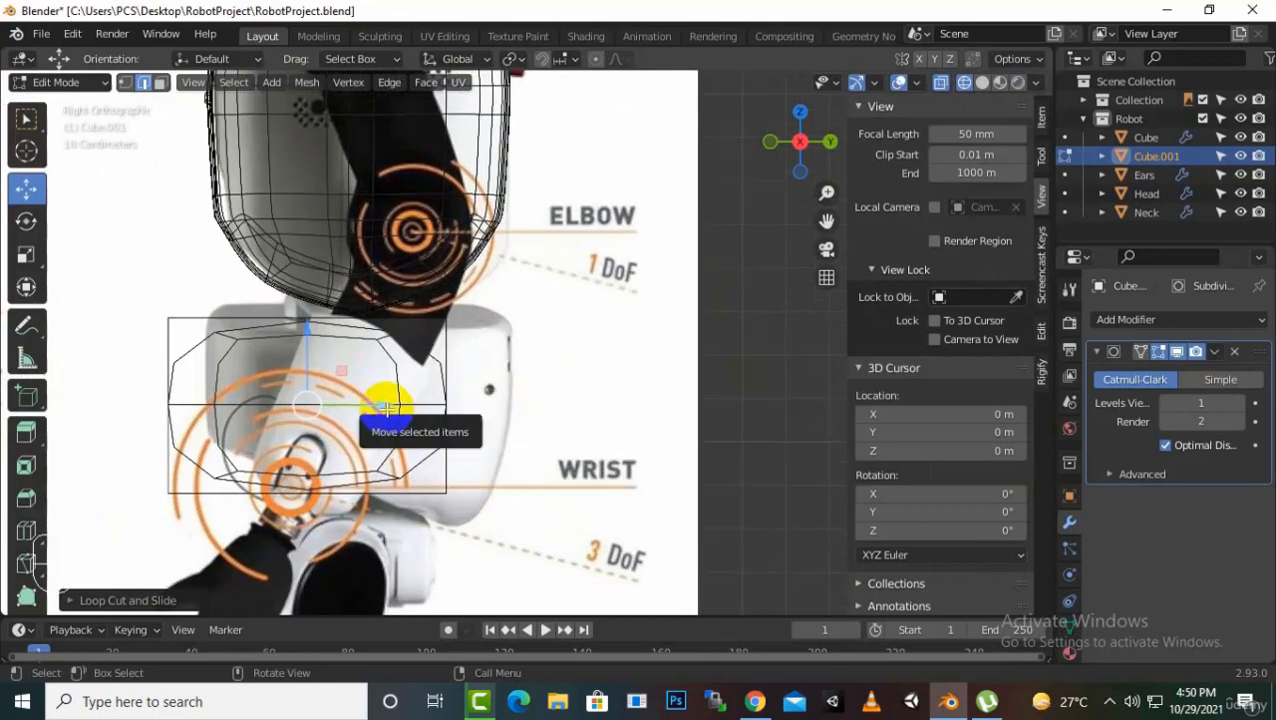
pyautogui.press('a')
pyautogui.moveTo(378, 406); pyautogui.dragTo(443, 408)
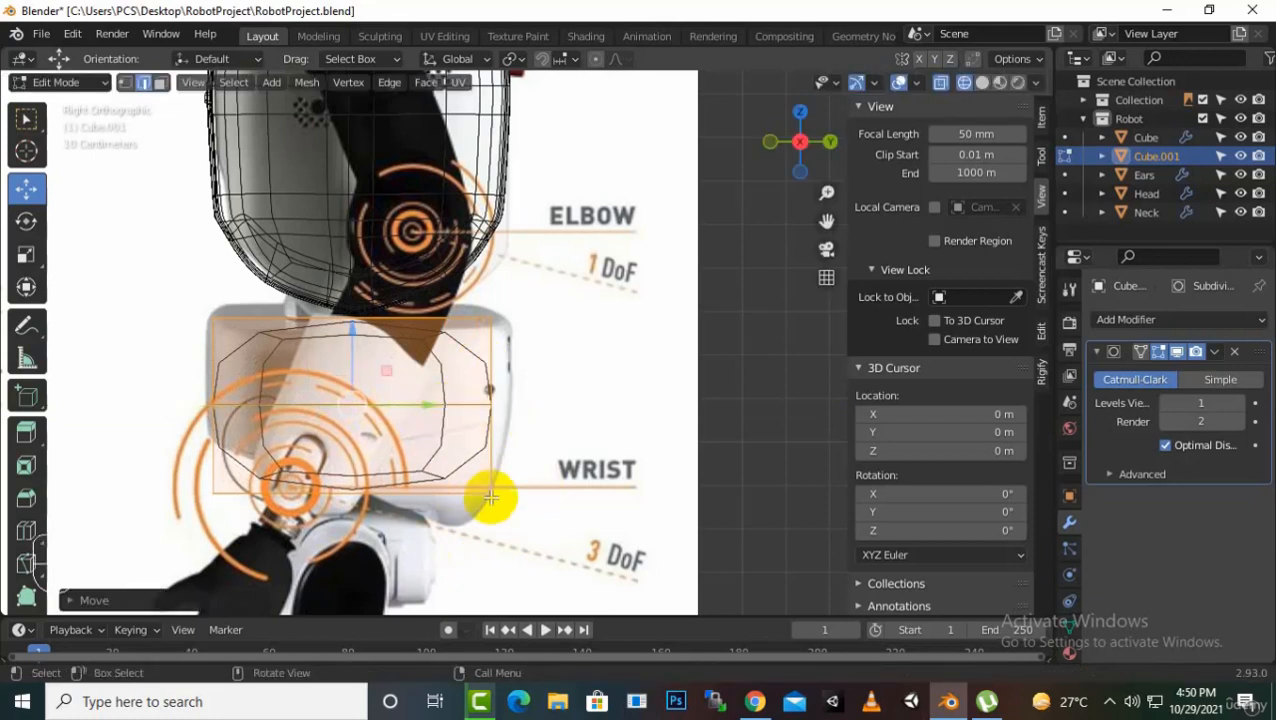
# - Hide the subdivision in Edit Mode and move the pelvis's lower rear corner vertices down and inward to match the side reference
pyautogui.click(1155, 354)
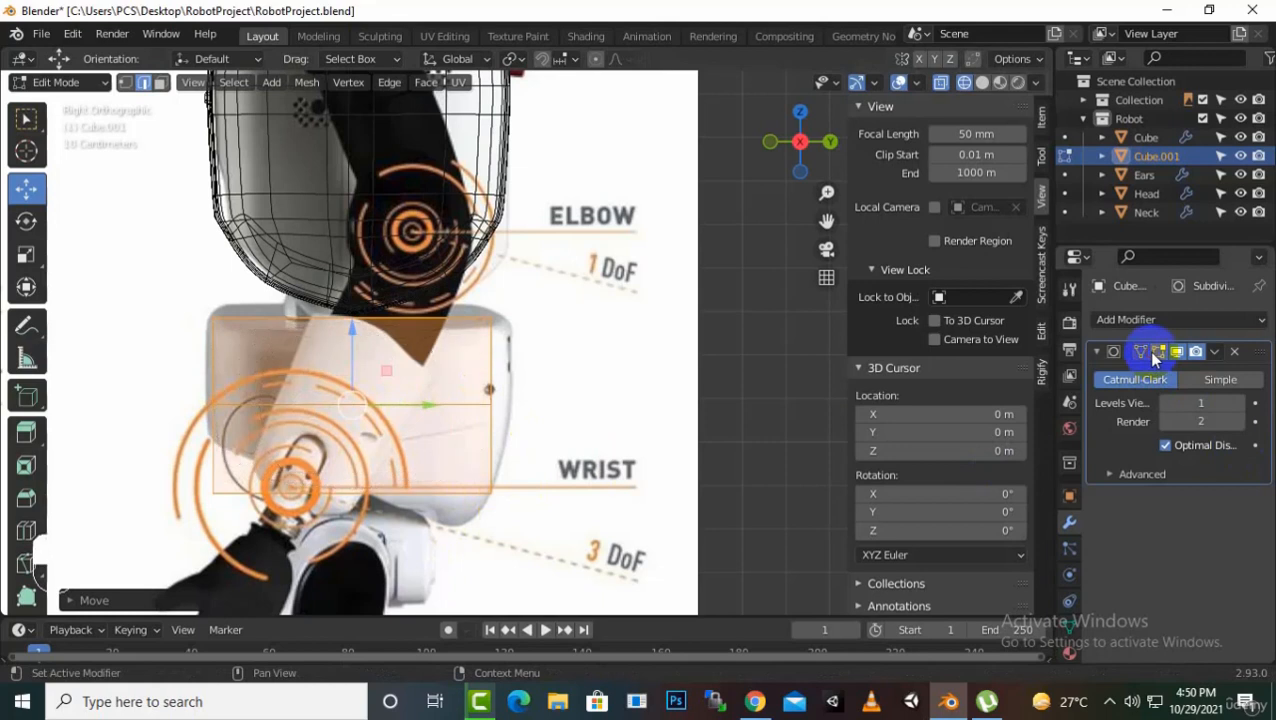
pyautogui.click(466, 351)
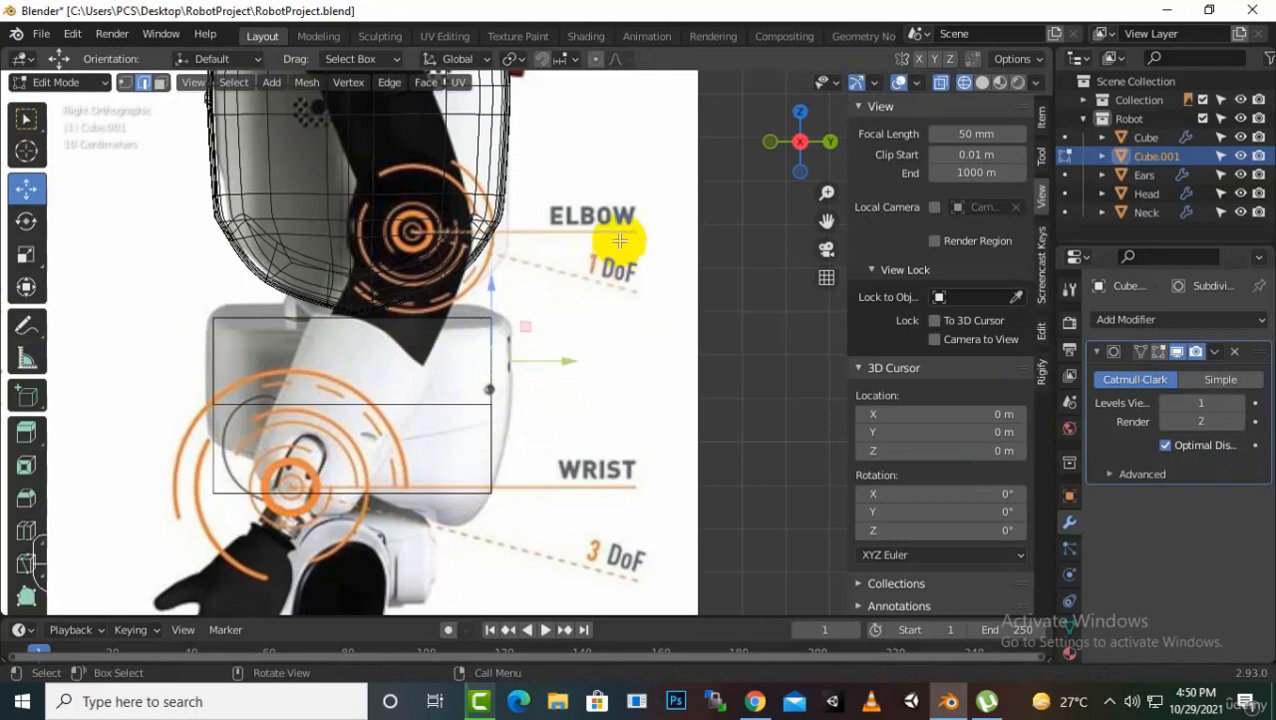
pyautogui.moveTo(620, 240); pyautogui.dragTo(455, 540)
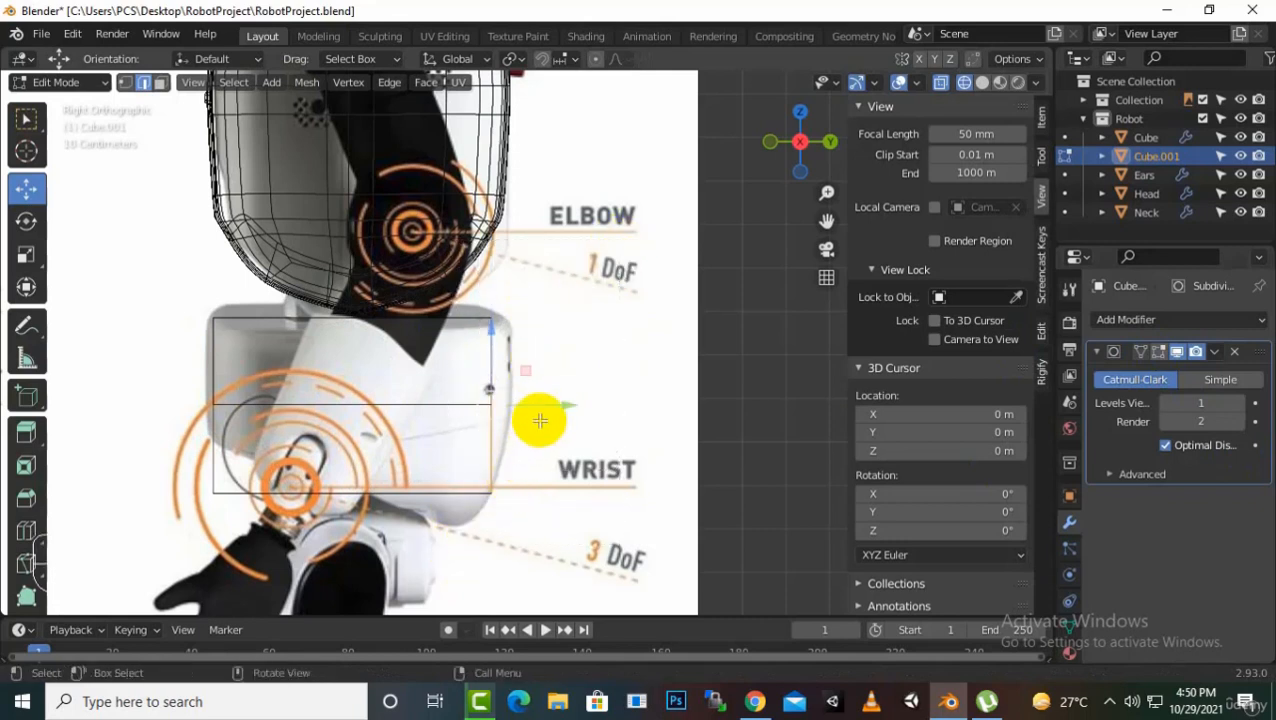
pyautogui.click(126, 84)
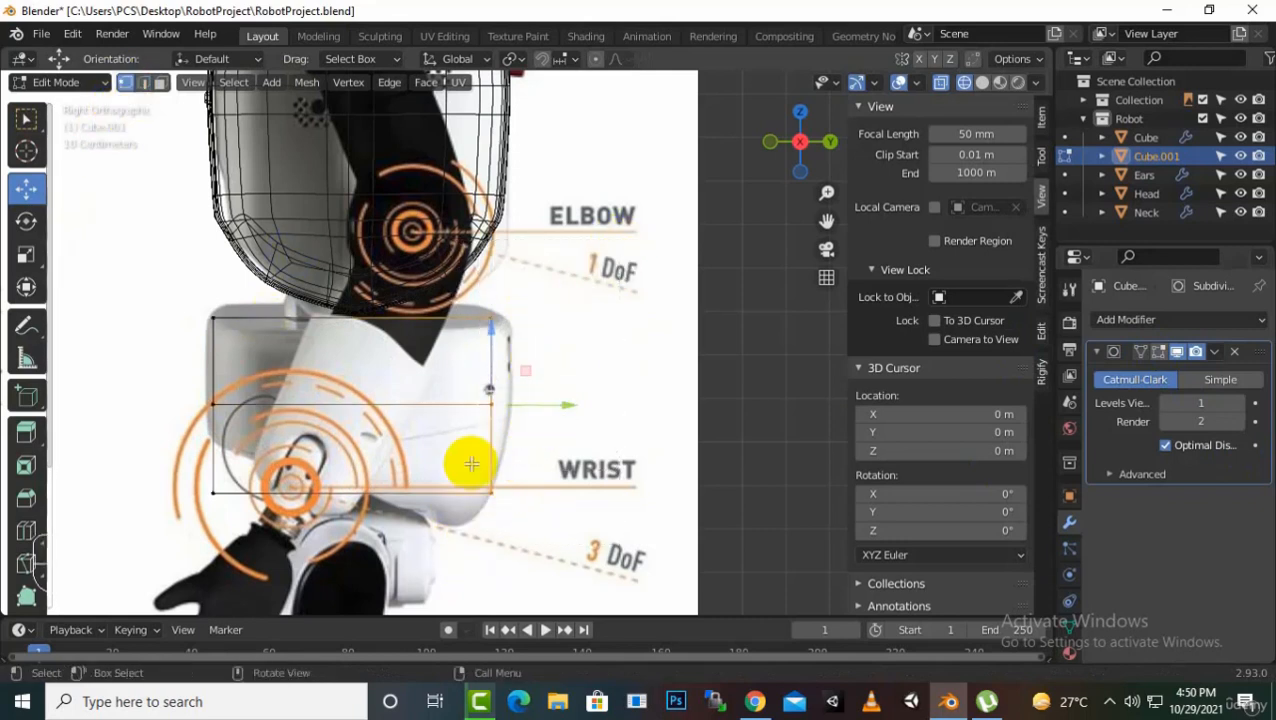
pyautogui.moveTo(543, 488); pyautogui.dragTo(462, 490)
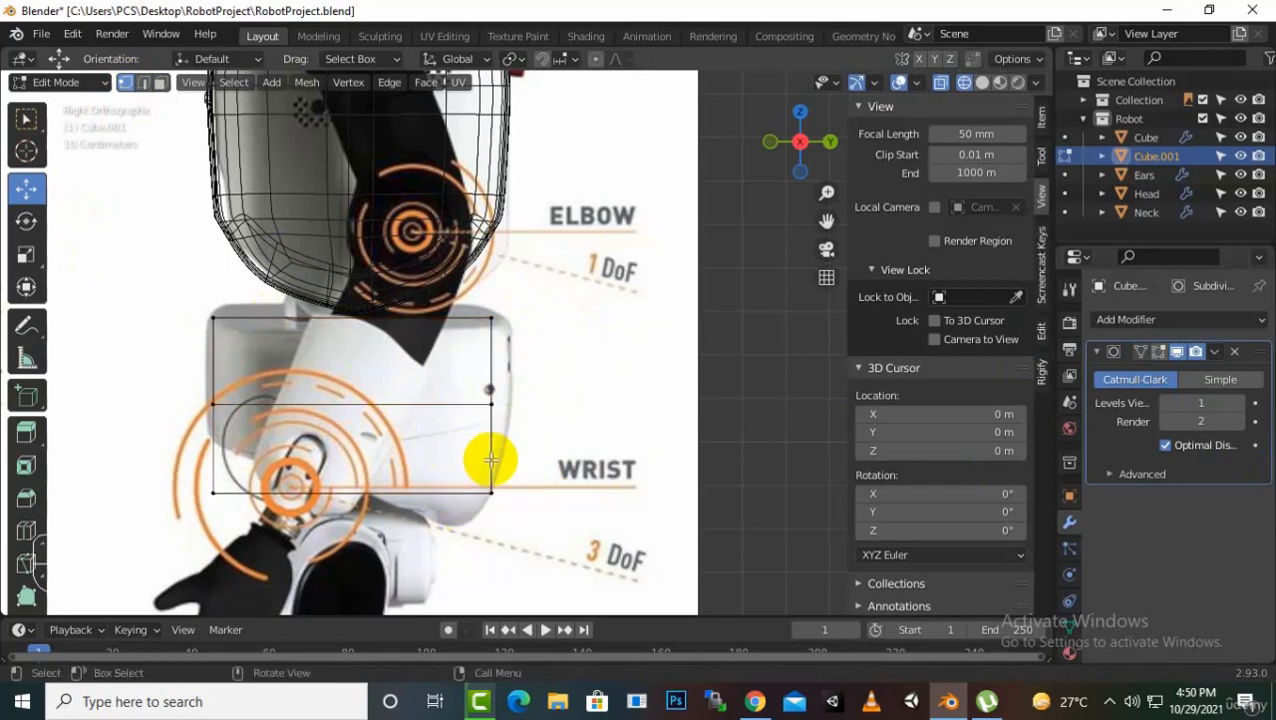
pyautogui.moveTo(488, 423); pyautogui.dragTo(531, 530)
# - Lower the pelvis's mid-height rear vertices and raise its lower front corner vertices along Z to follow the side reference
pyautogui.moveTo(567, 381); pyautogui.dragTo(459, 422)
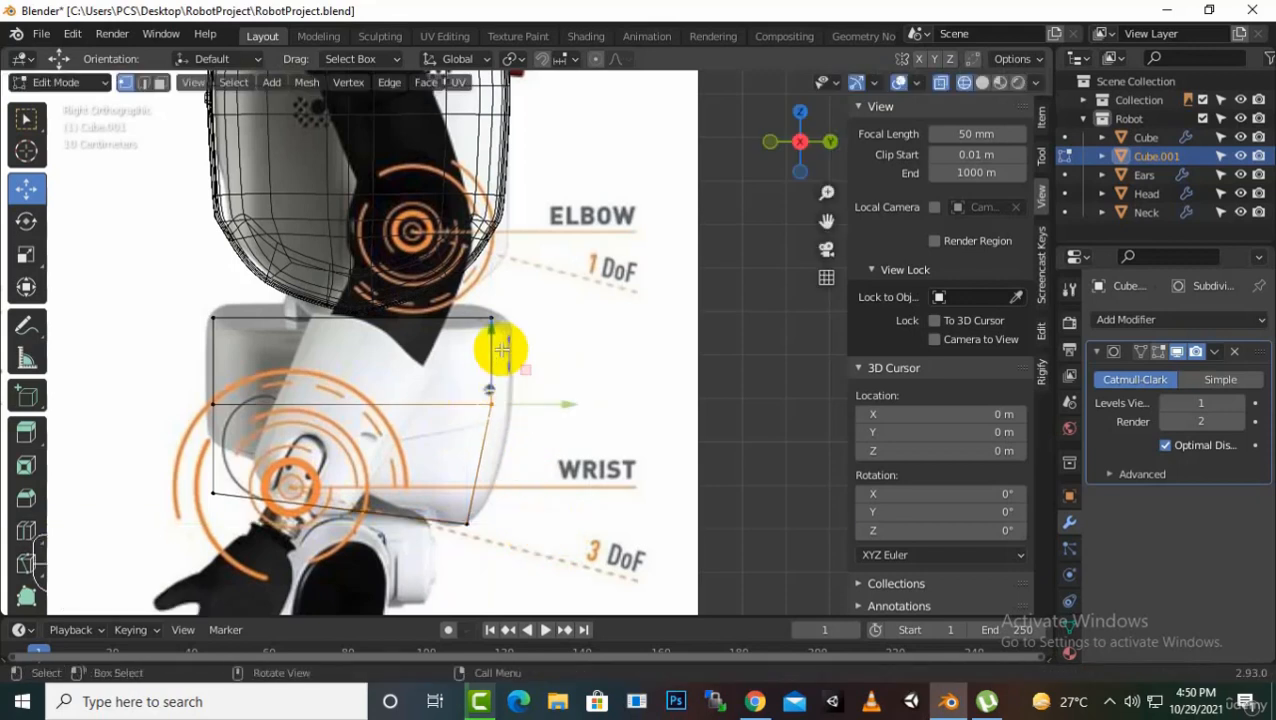
pyautogui.moveTo(501, 349)
pyautogui.mouseDown()
pyautogui.moveTo(487, 333)
pyautogui.moveTo(490, 362)
pyautogui.mouseUp()
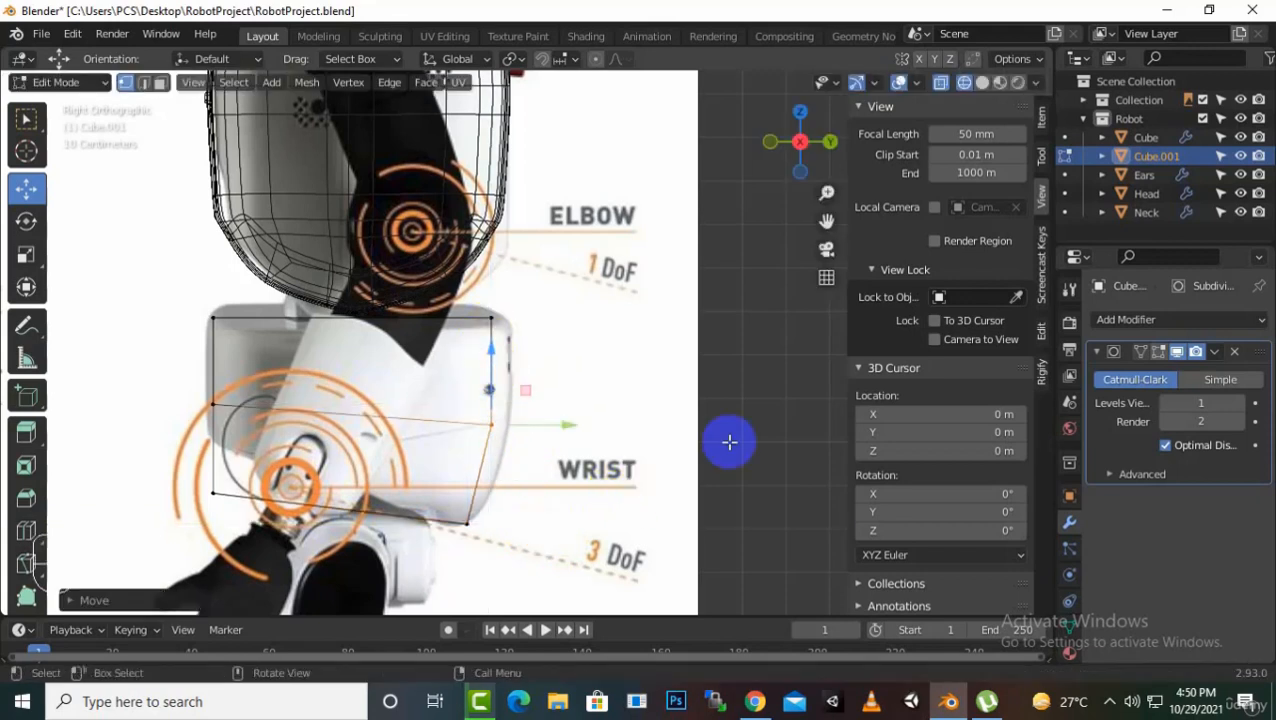
pyautogui.moveTo(238, 519); pyautogui.dragTo(171, 465)
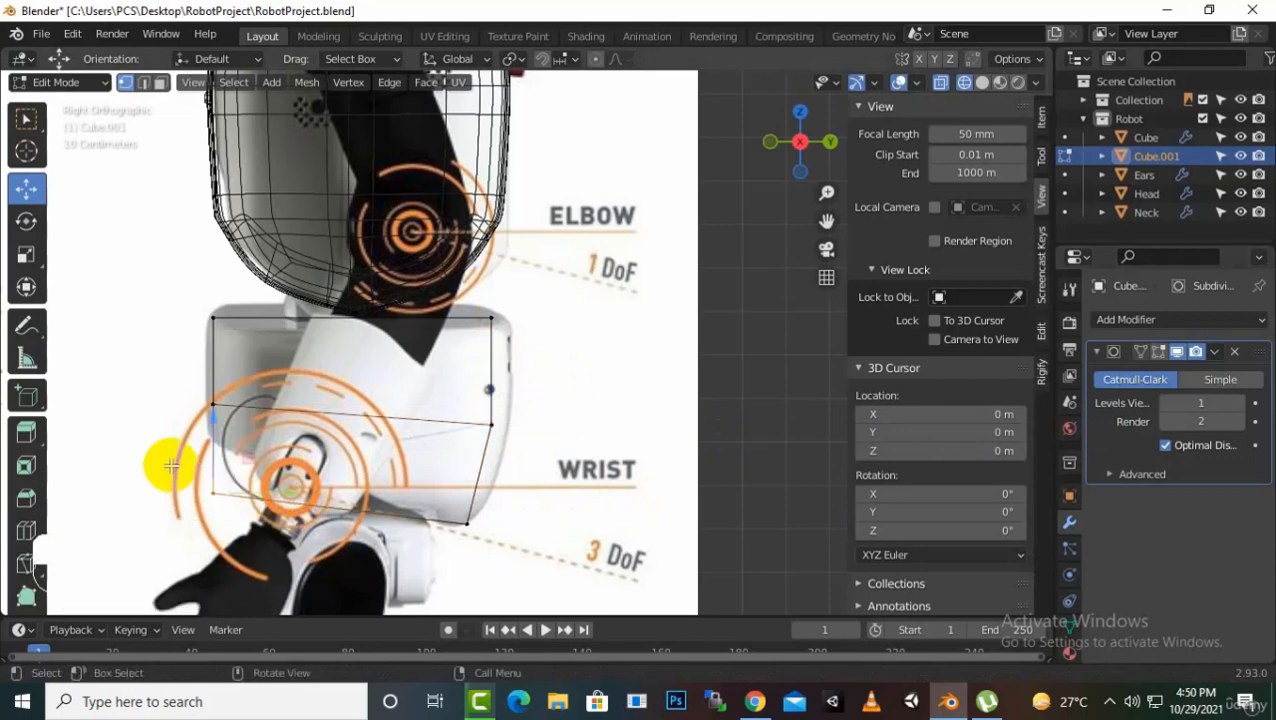
pyautogui.moveTo(212, 407); pyautogui.dragTo(214, 374)
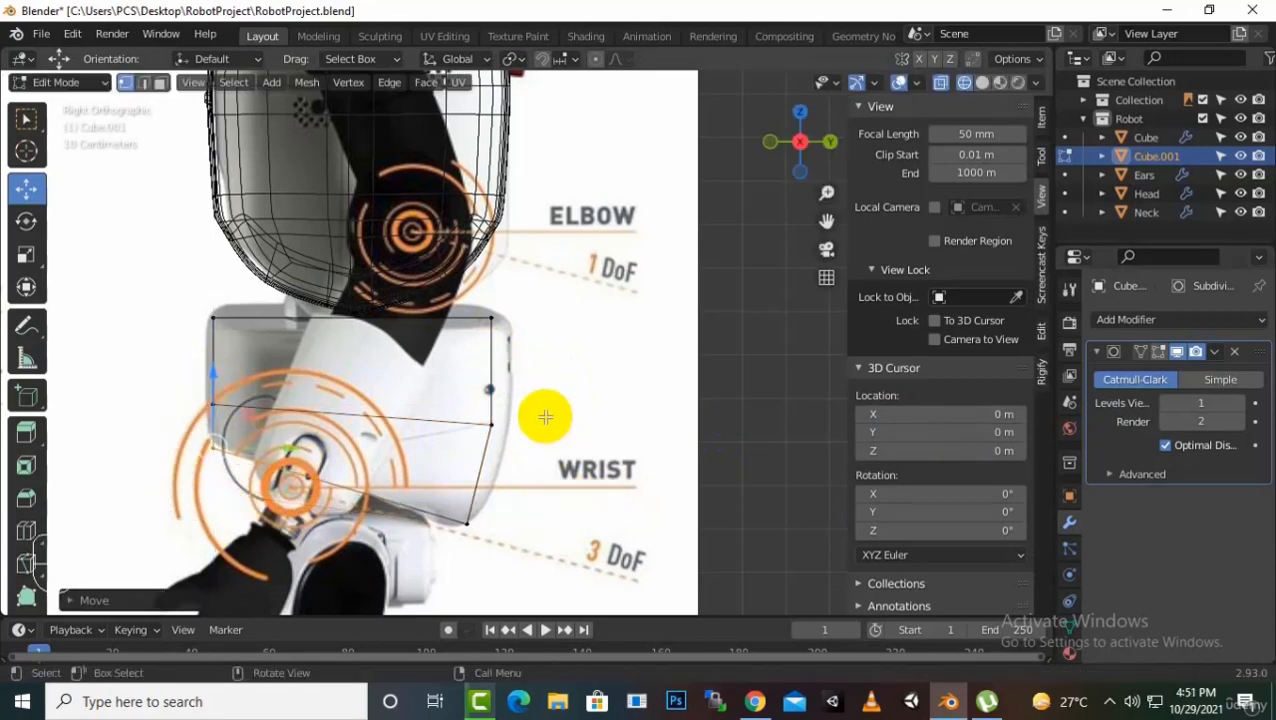
# - Raise the pelvis's top vertices along Z to the reference's upper edge and show the subdivision in Edit Mode again
pyautogui.moveTo(545, 301); pyautogui.dragTo(169, 344)
pyautogui.moveTo(355, 288); pyautogui.dragTo(352, 235)
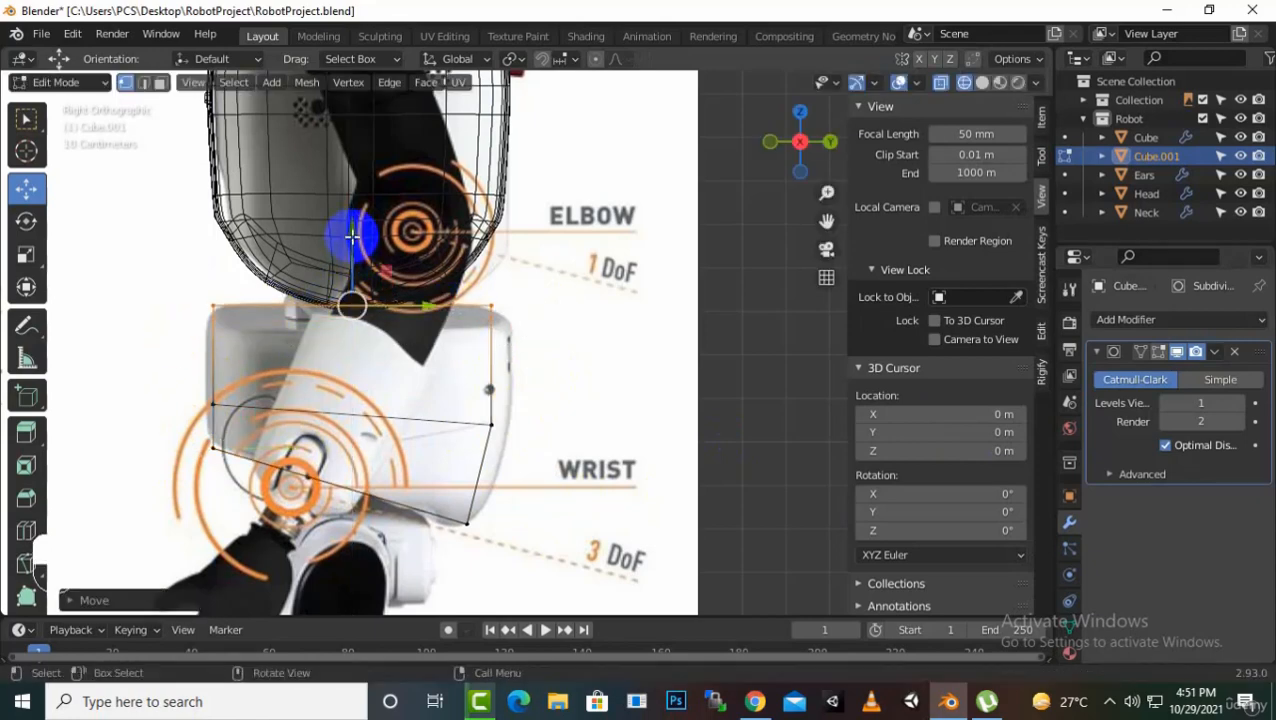
pyautogui.click(1175, 352)
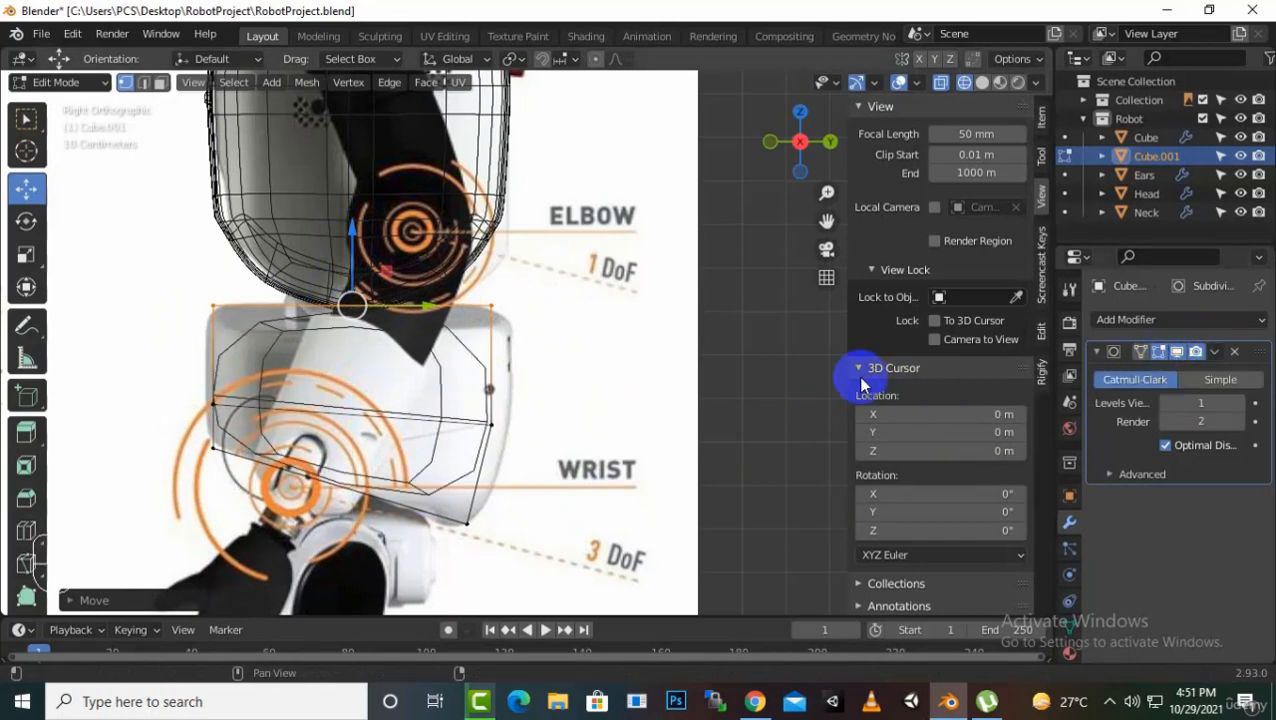
# - Display the pelvis in Object Mode with solid shading and set its viewport subdivision level to 2
pyautogui.press('Tab')
pyautogui.scroll(-2, 580, 434)
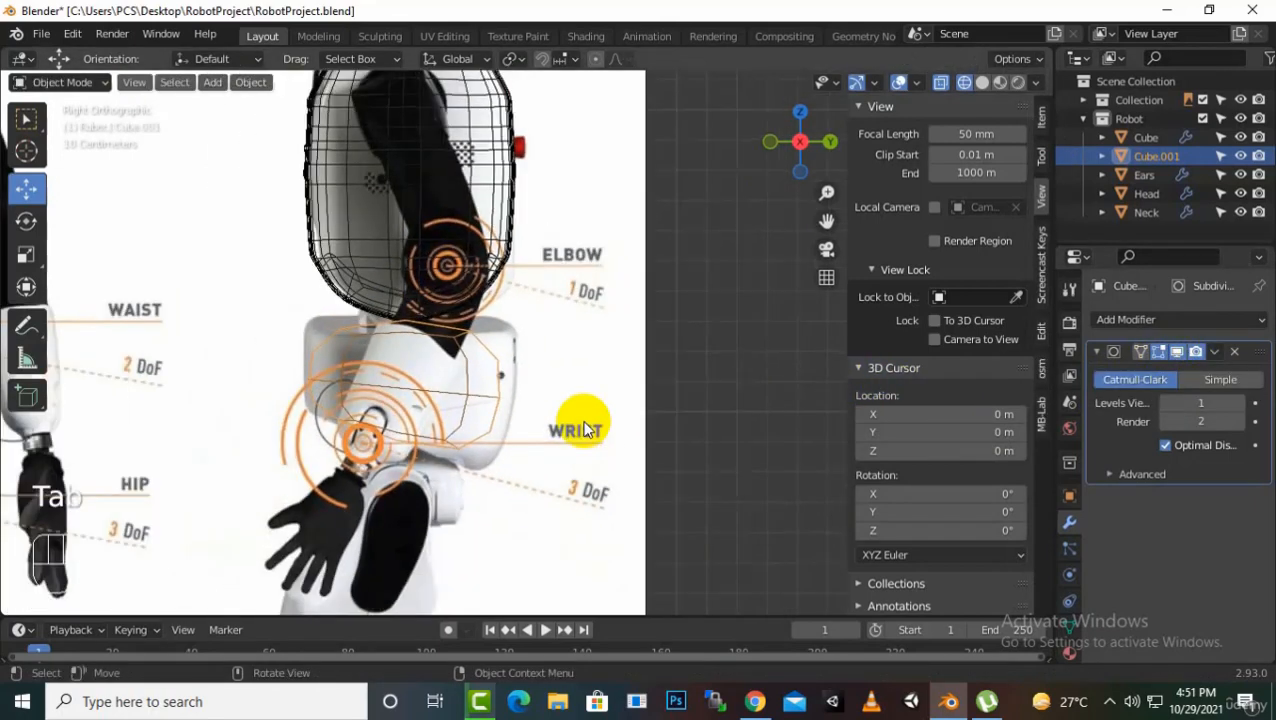
pyautogui.click(982, 82)
pyautogui.moveTo(476, 464)
pyautogui.mouseDown(button='middle')
pyautogui.moveTo(504, 488)
pyautogui.moveTo(621, 490)
pyautogui.moveTo(627, 501)
pyautogui.moveTo(549, 491)
pyautogui.mouseUp(button='middle')
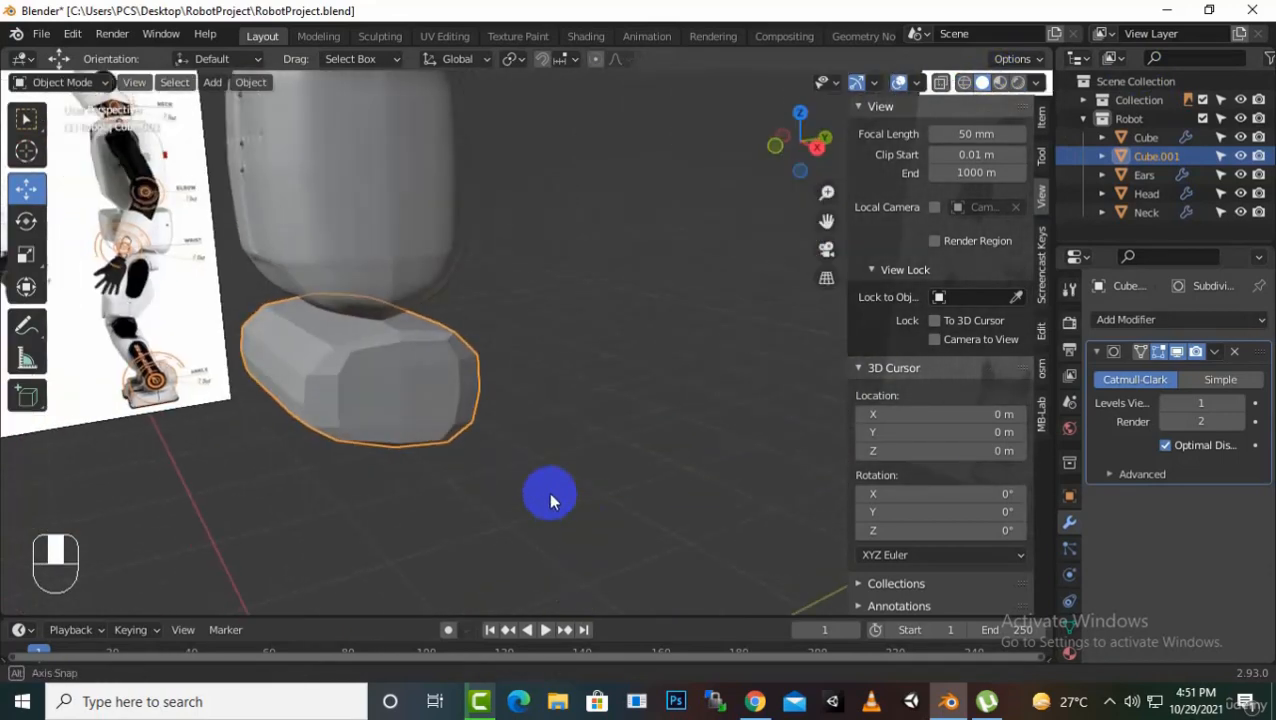
pyautogui.click(1244, 403)
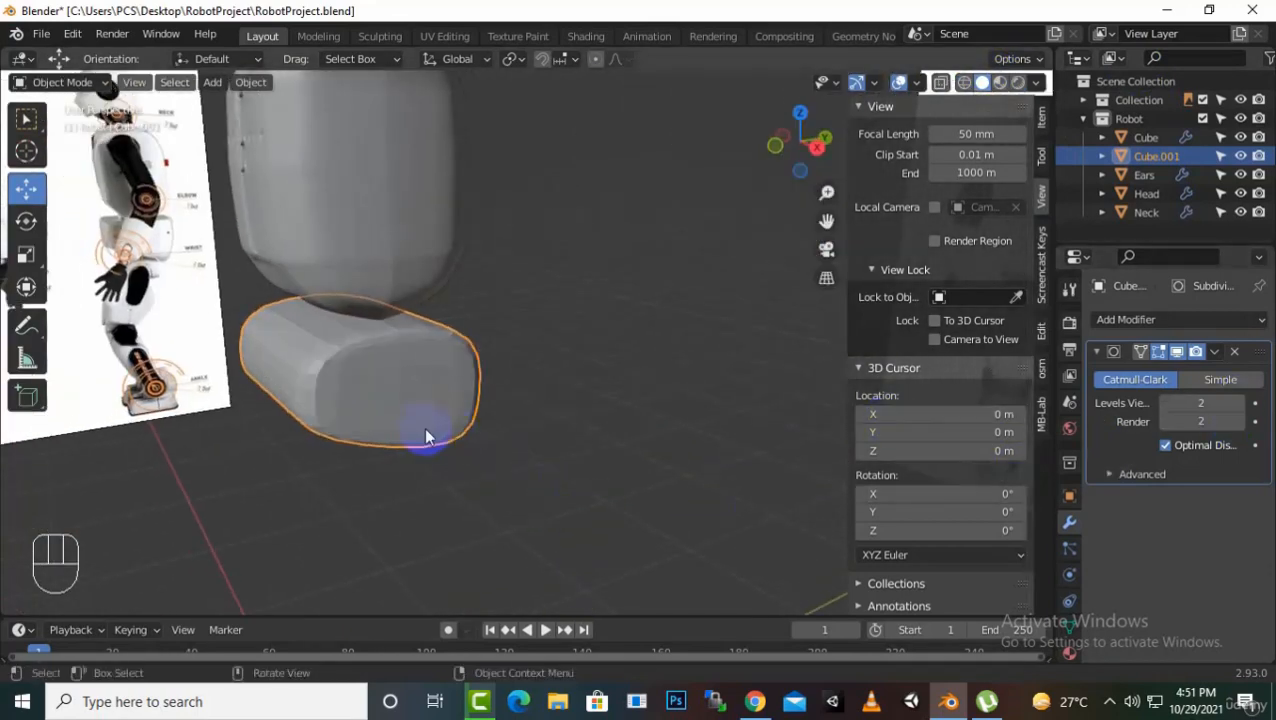
# - Compare the smoothed pelvis's shape and corners with the front reference in solid and wireframe shading
pyautogui.moveTo(426, 437); pyautogui.dragTo(385, 413, button='middle')
pyautogui.scroll(-3, 658, 400)
pyautogui.rightClick(460, 362)
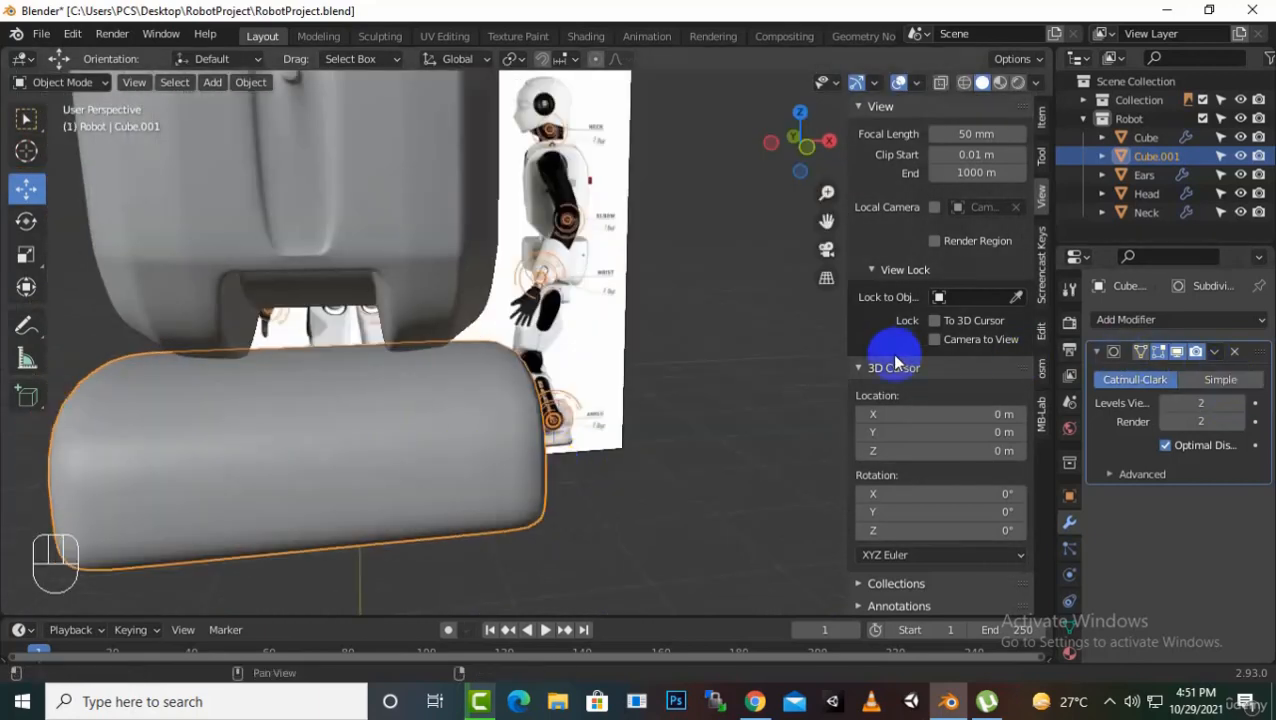
pyautogui.press('KP_1')
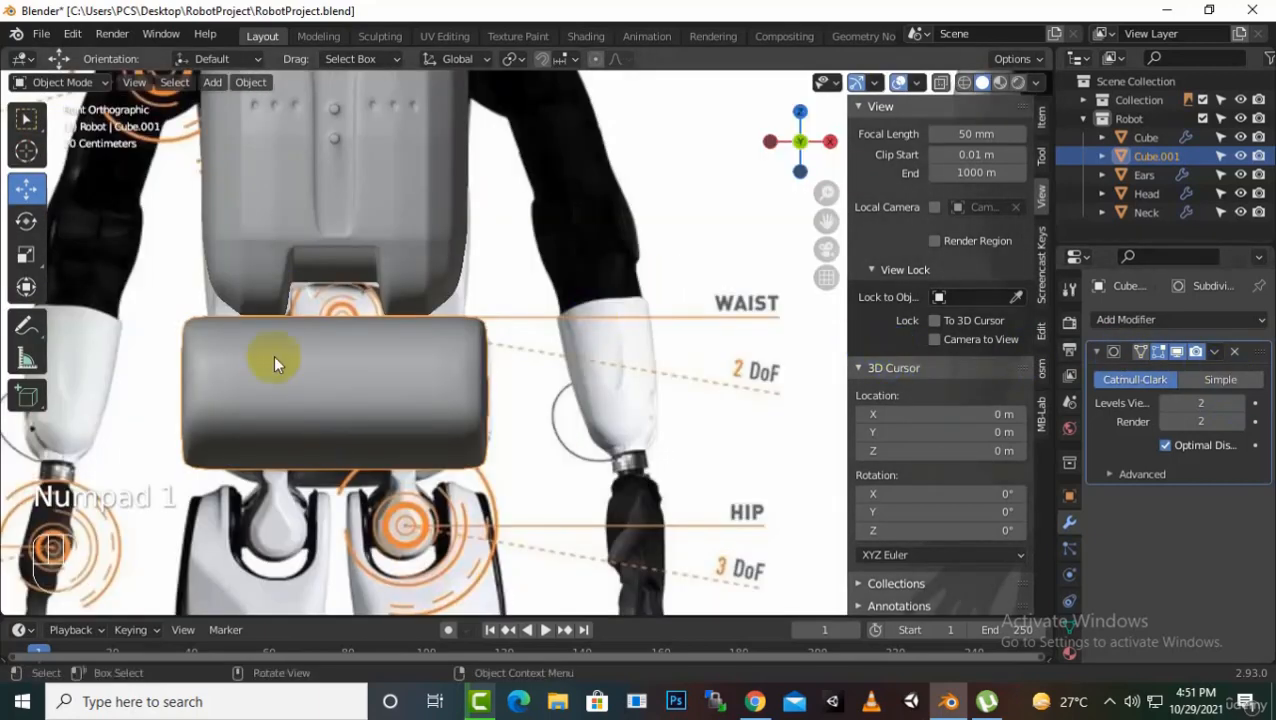
pyautogui.moveTo(541, 350); pyautogui.dragTo(327, 392, button='middle')
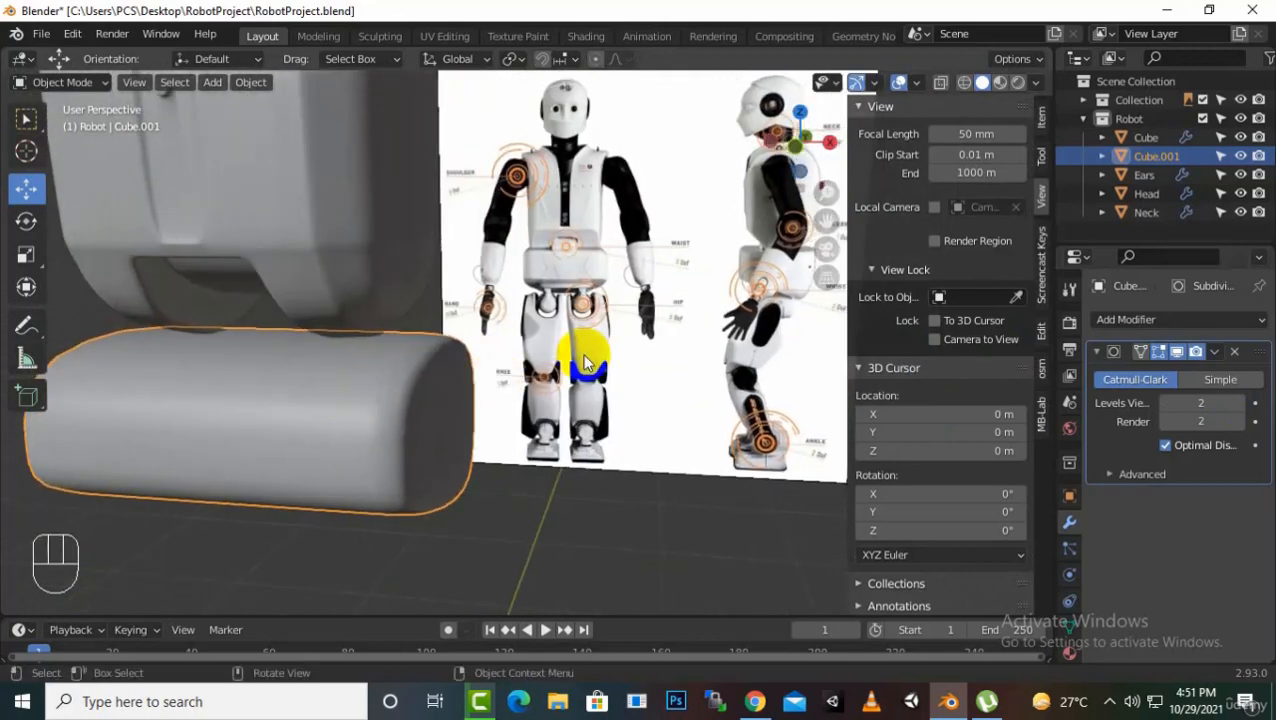
pyautogui.press('KP_1')
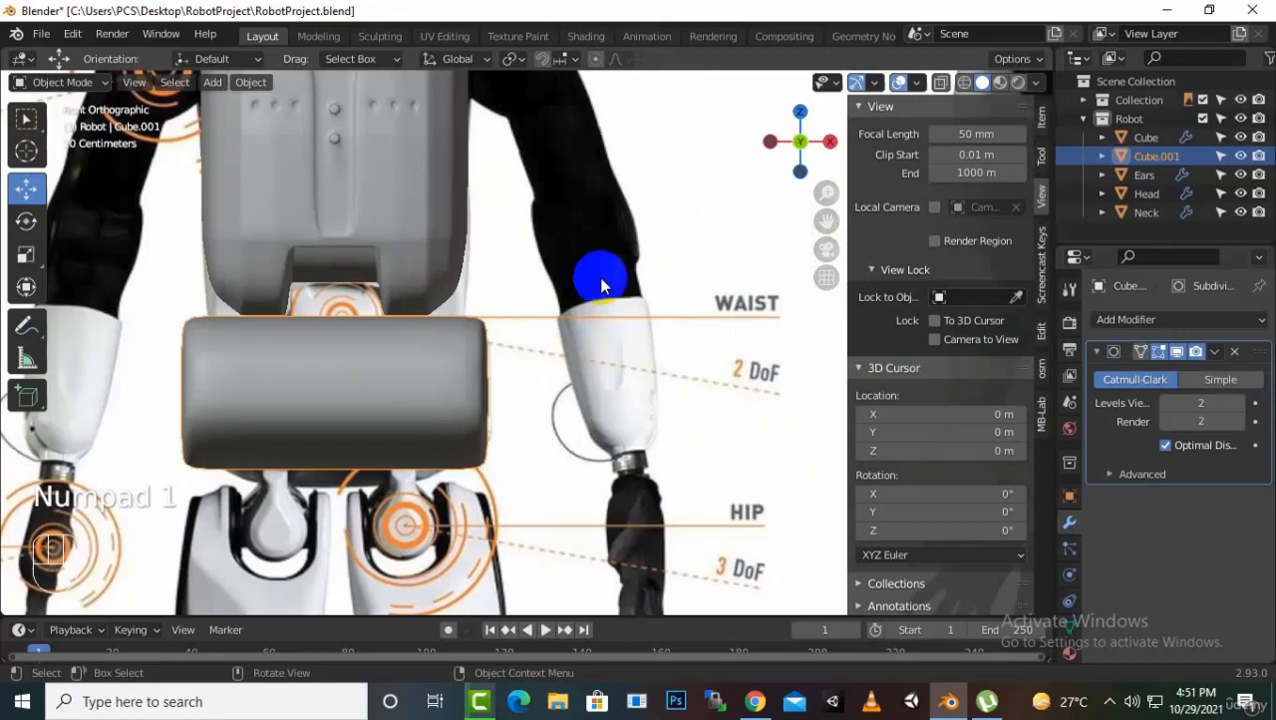
pyautogui.click(964, 82)
pyautogui.scroll(3, 233, 436)
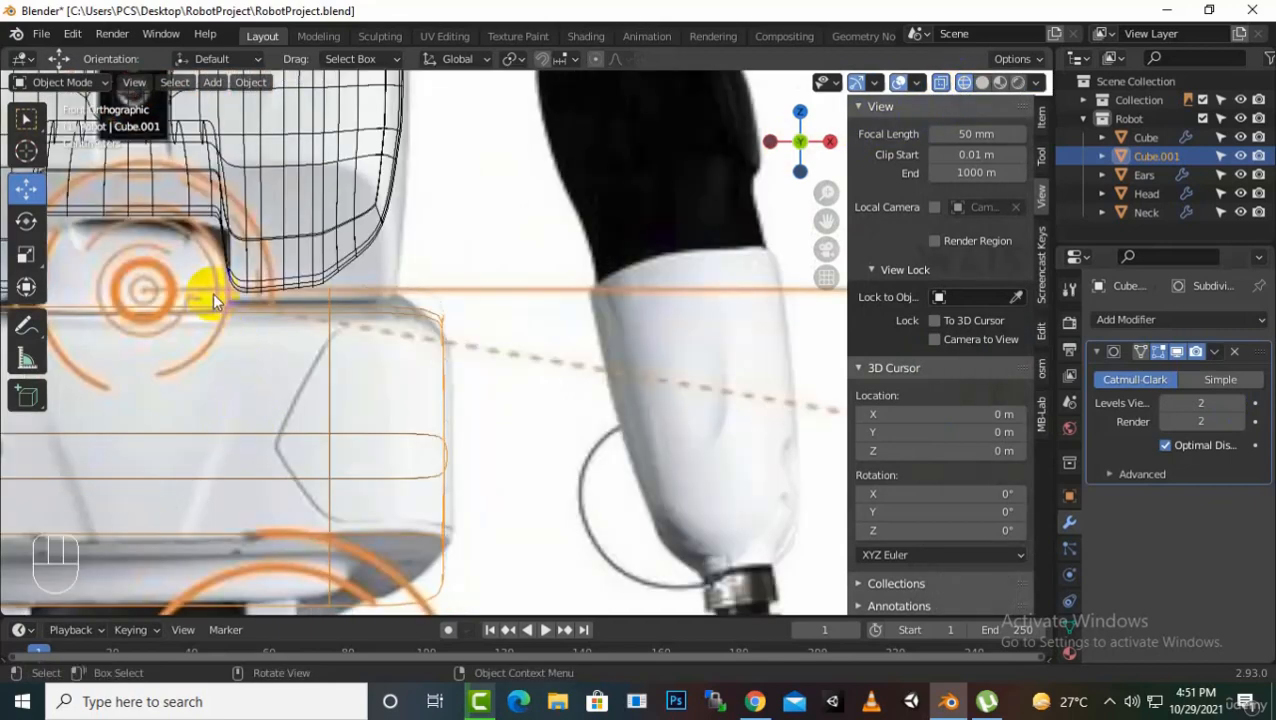
pyautogui.scroll(-1, 214, 293)
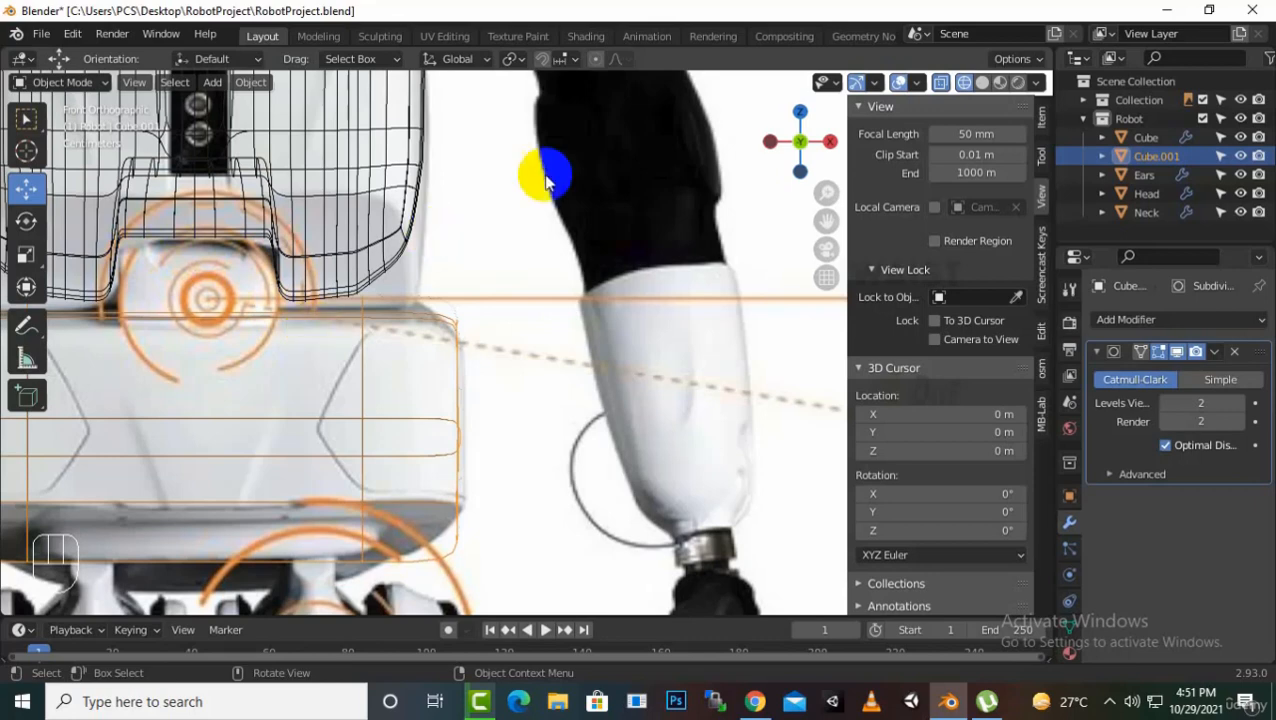
pyautogui.click(981, 82)
pyautogui.scroll(-2, 476, 420)
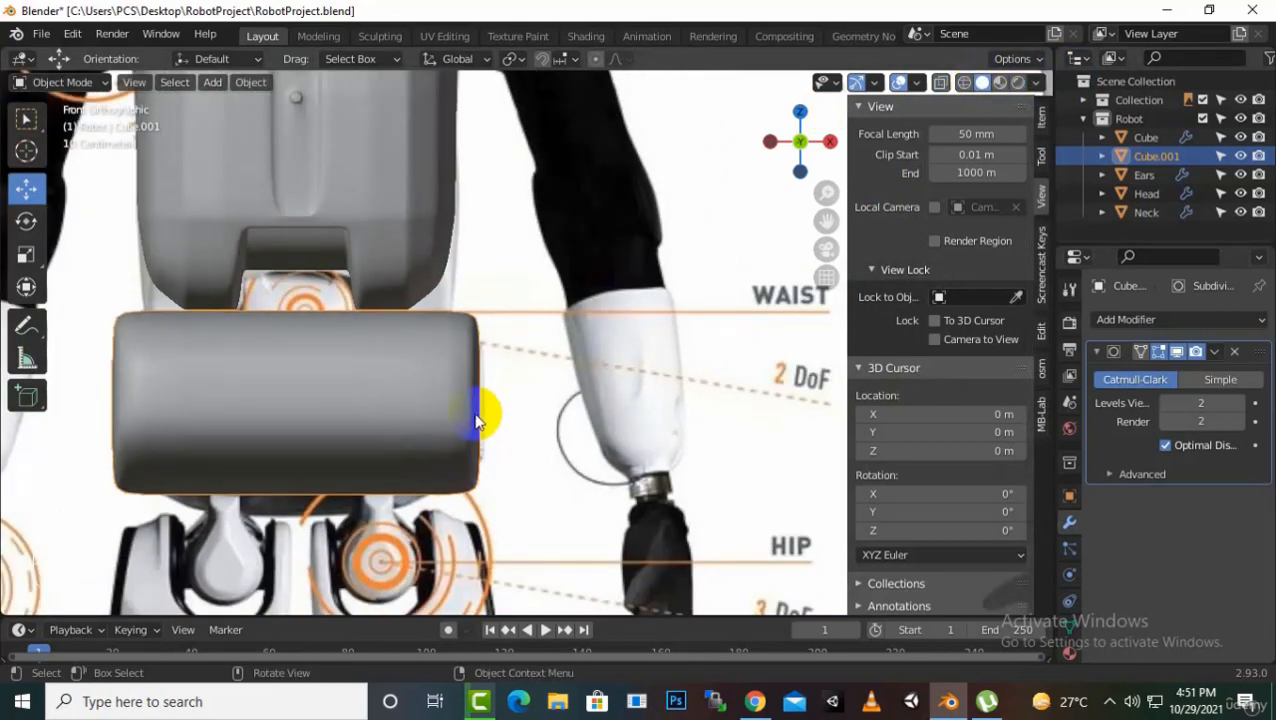
# - Add two vertical loop cuts to the middle of the pelvis mesh, one on each side of its centre
pyautogui.press('Tab')
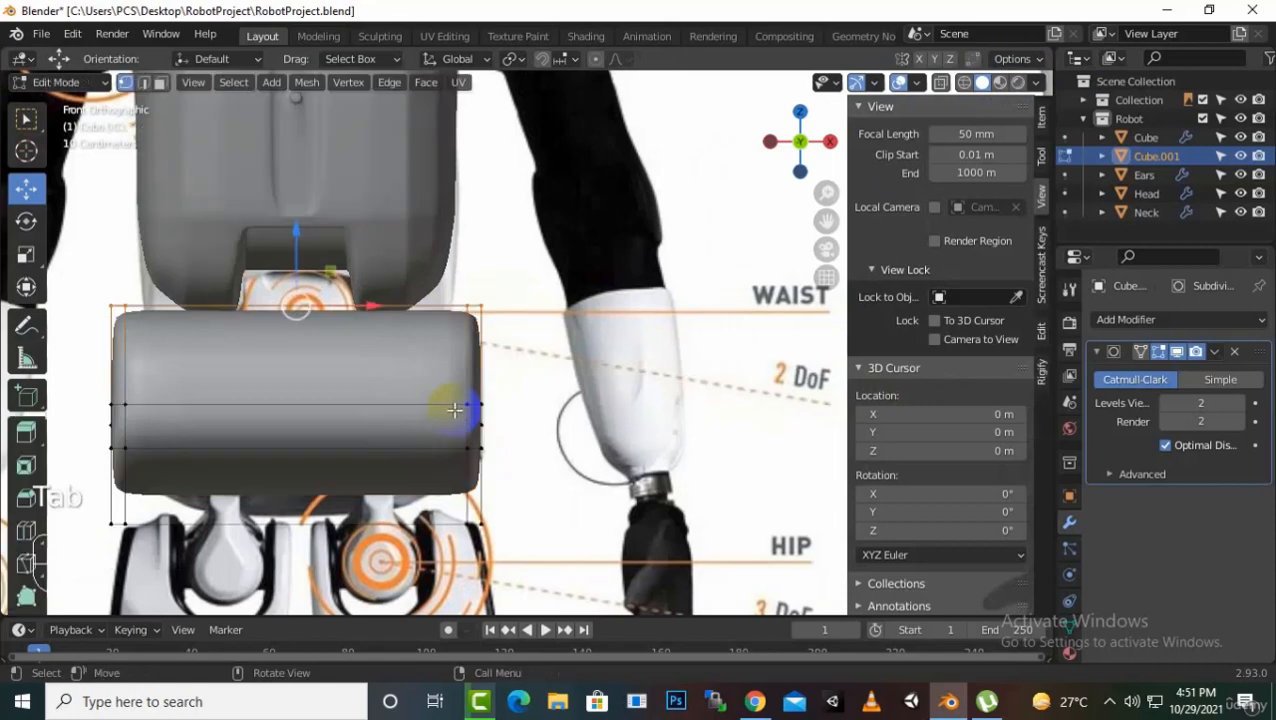
pyautogui.moveTo(584, 356); pyautogui.dragTo(606, 398, button='middle')
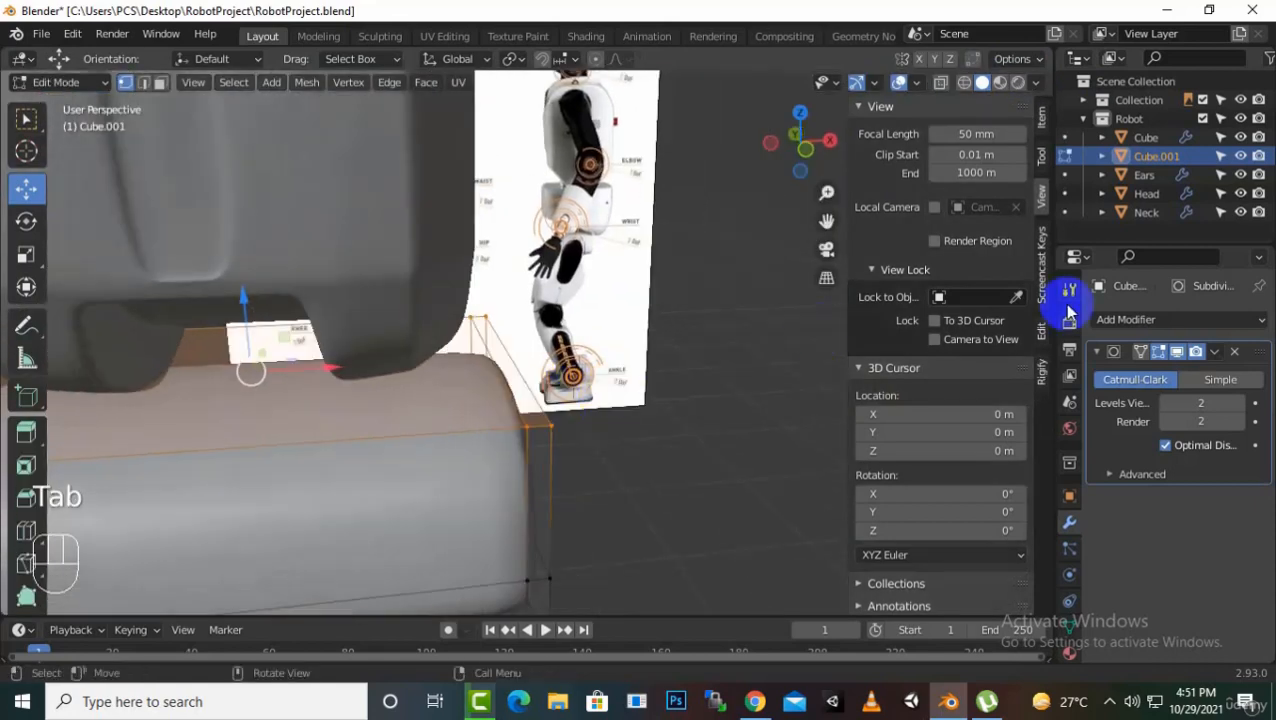
pyautogui.moveTo(365, 441); pyautogui.dragTo(308, 385, button='middle')
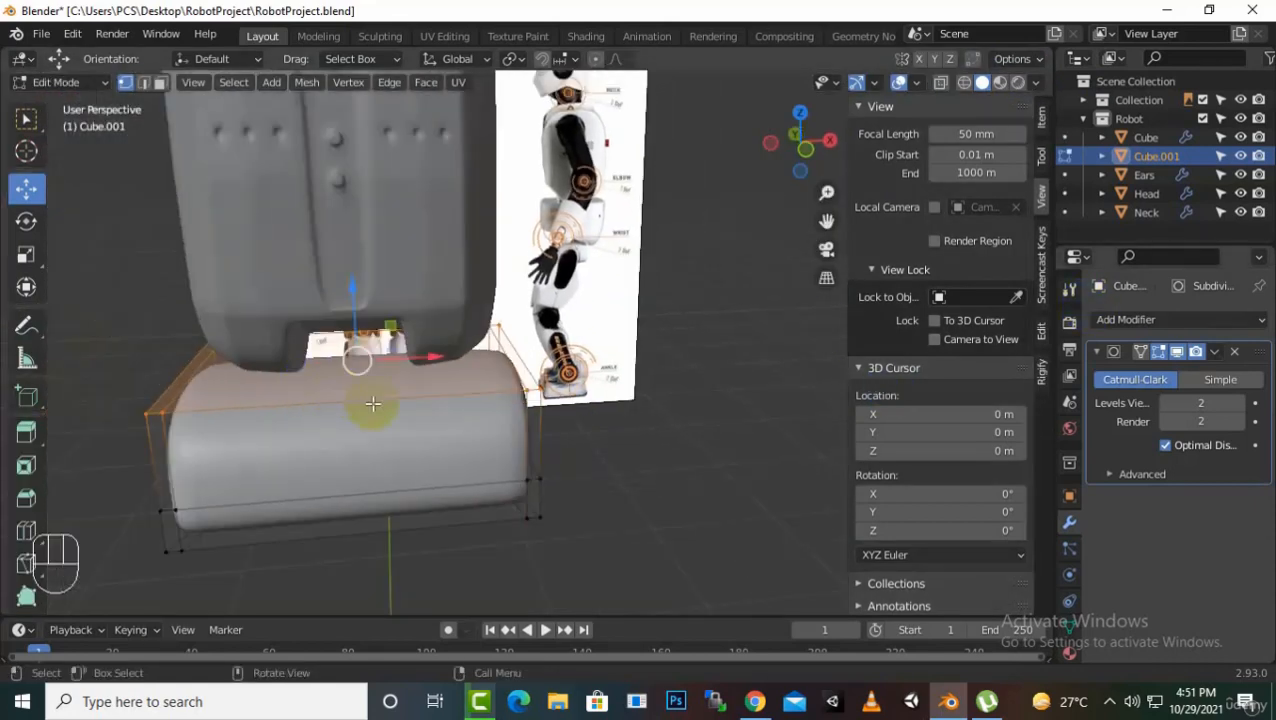
pyautogui.hotkey('ctrl', 'r')
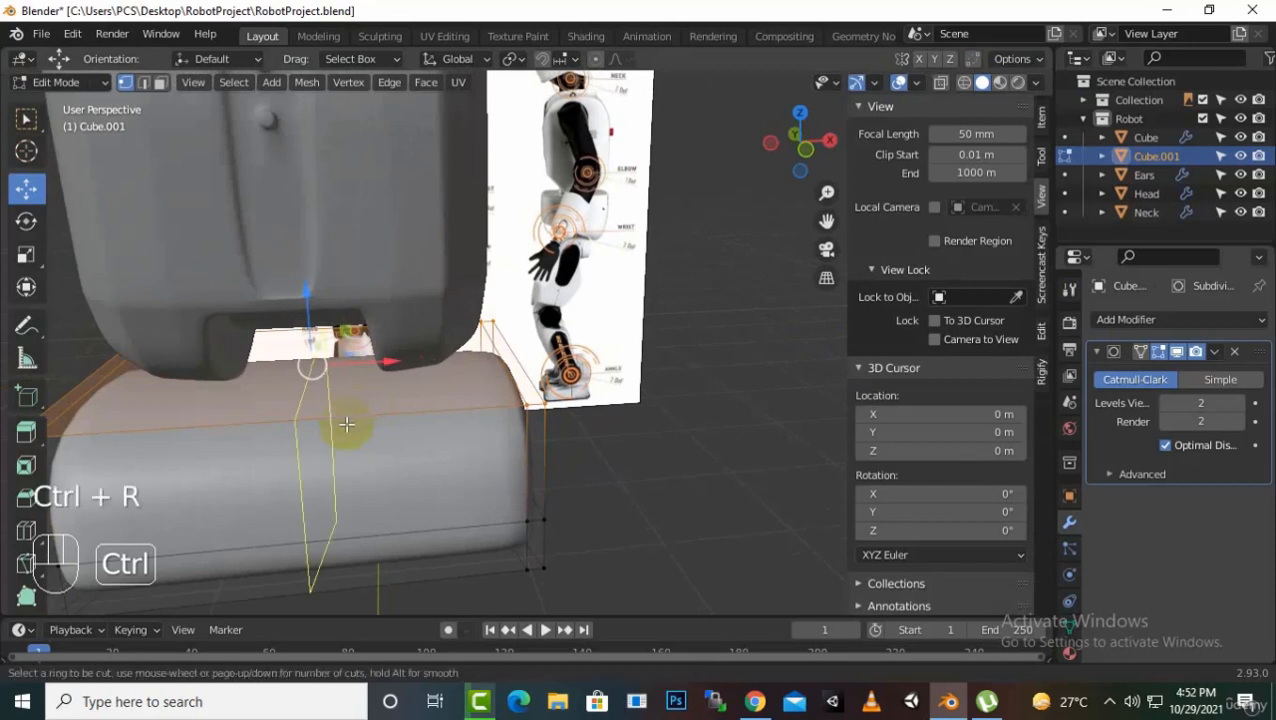
pyautogui.click(346, 424)
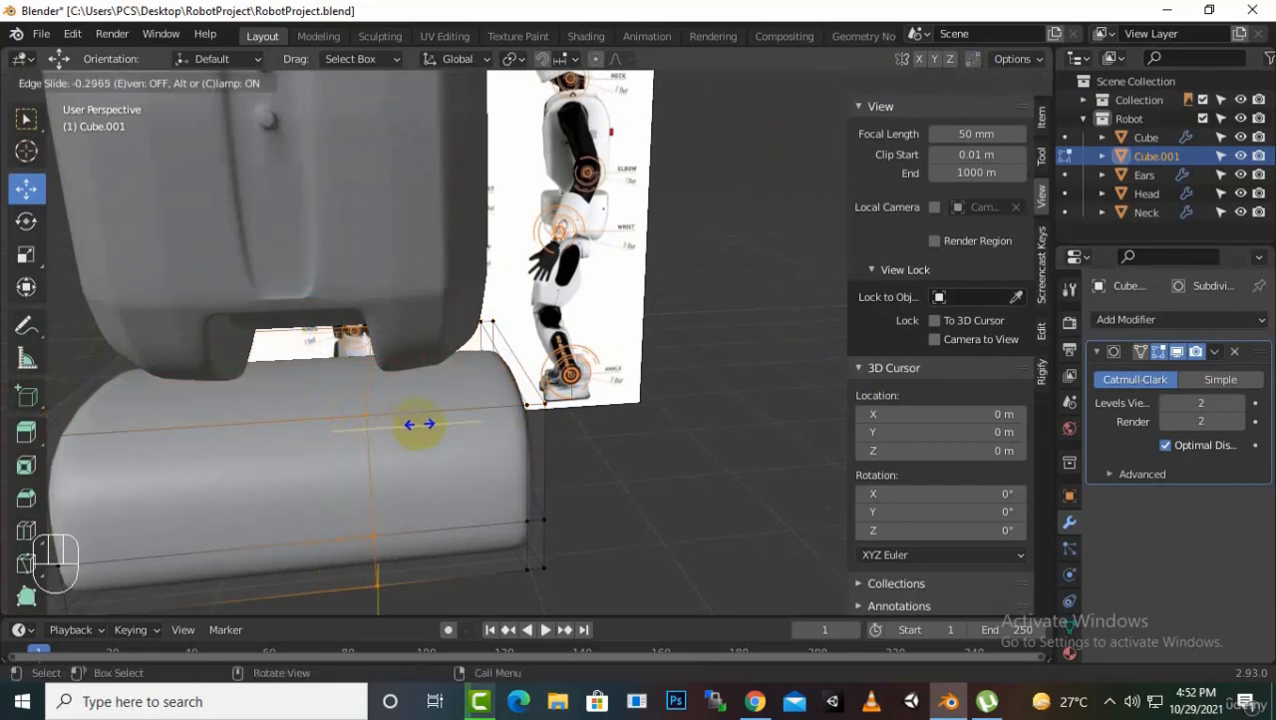
pyautogui.click(418, 424)
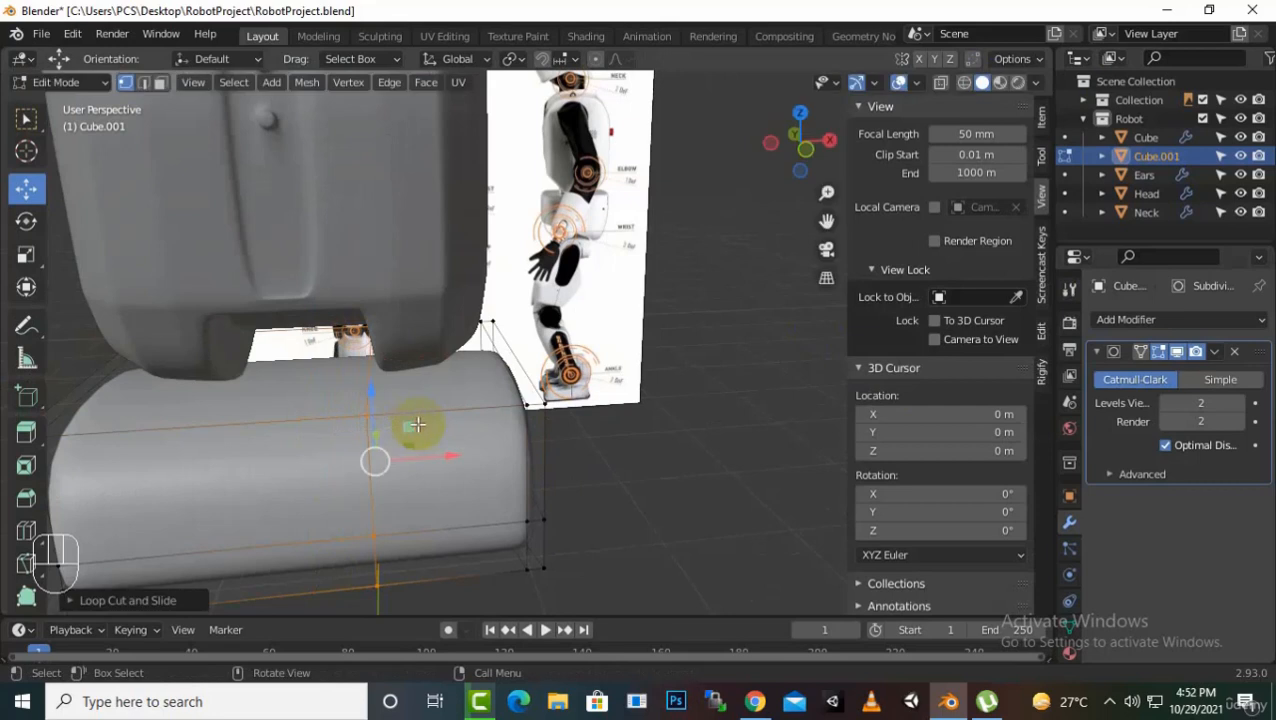
pyautogui.hotkey('ctrl', 'r')
pyautogui.click(266, 427)
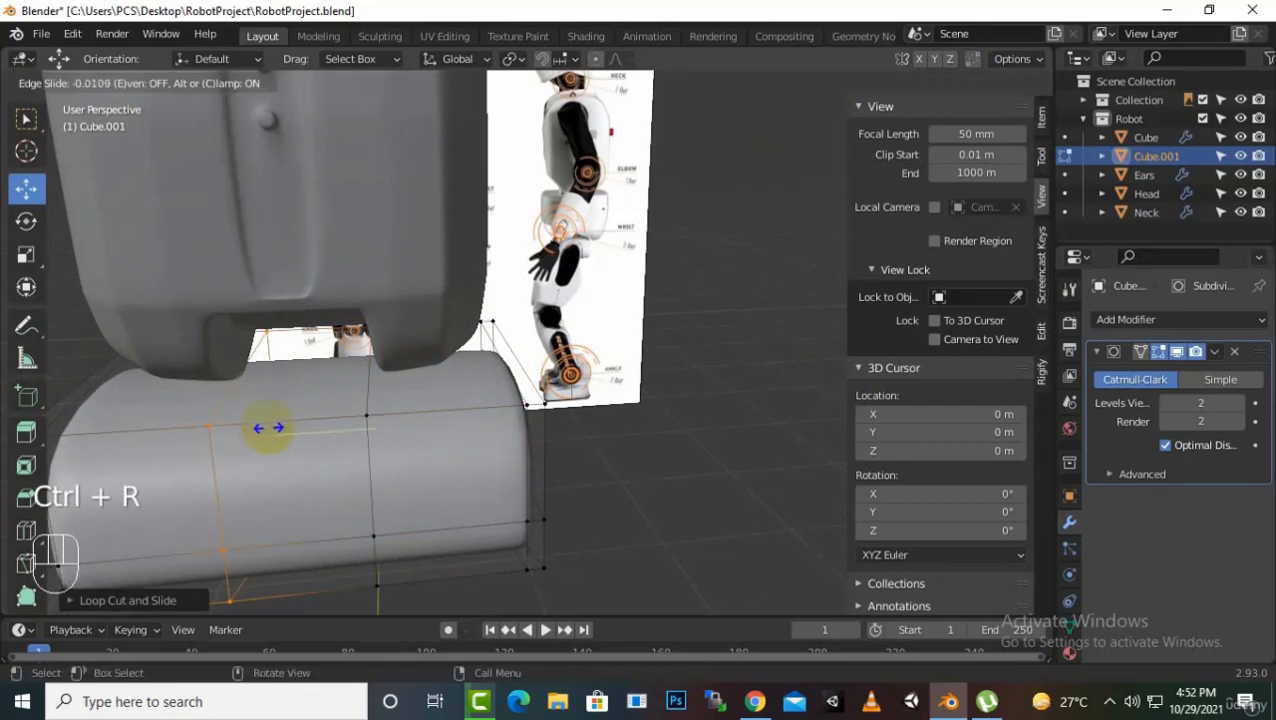
pyautogui.click(272, 428)
# - Add a loop cut running along the pelvis's width and slide it close to the front edge
pyautogui.moveTo(293, 436); pyautogui.dragTo(400, 518, button='middle')
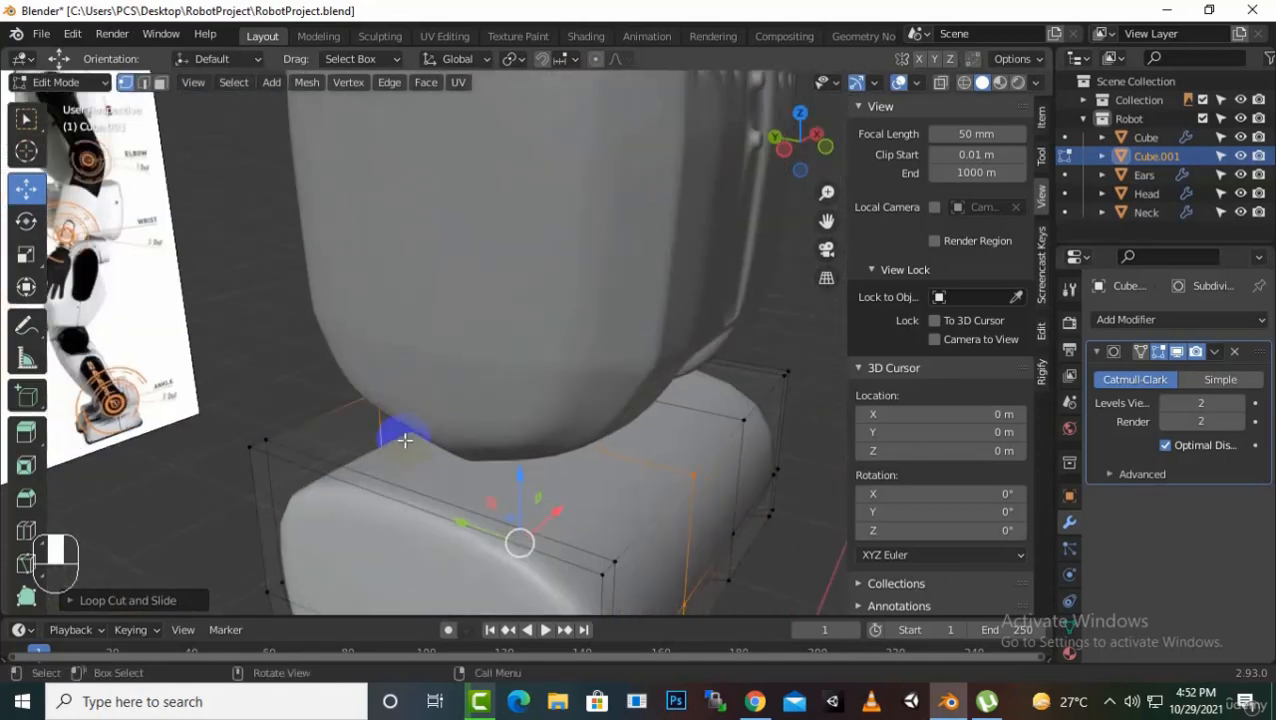
pyautogui.hotkey('ctrl', 'r')
pyautogui.click(652, 464)
pyautogui.moveTo(680, 466); pyautogui.dragTo(776, 476)
pyautogui.click(783, 477)
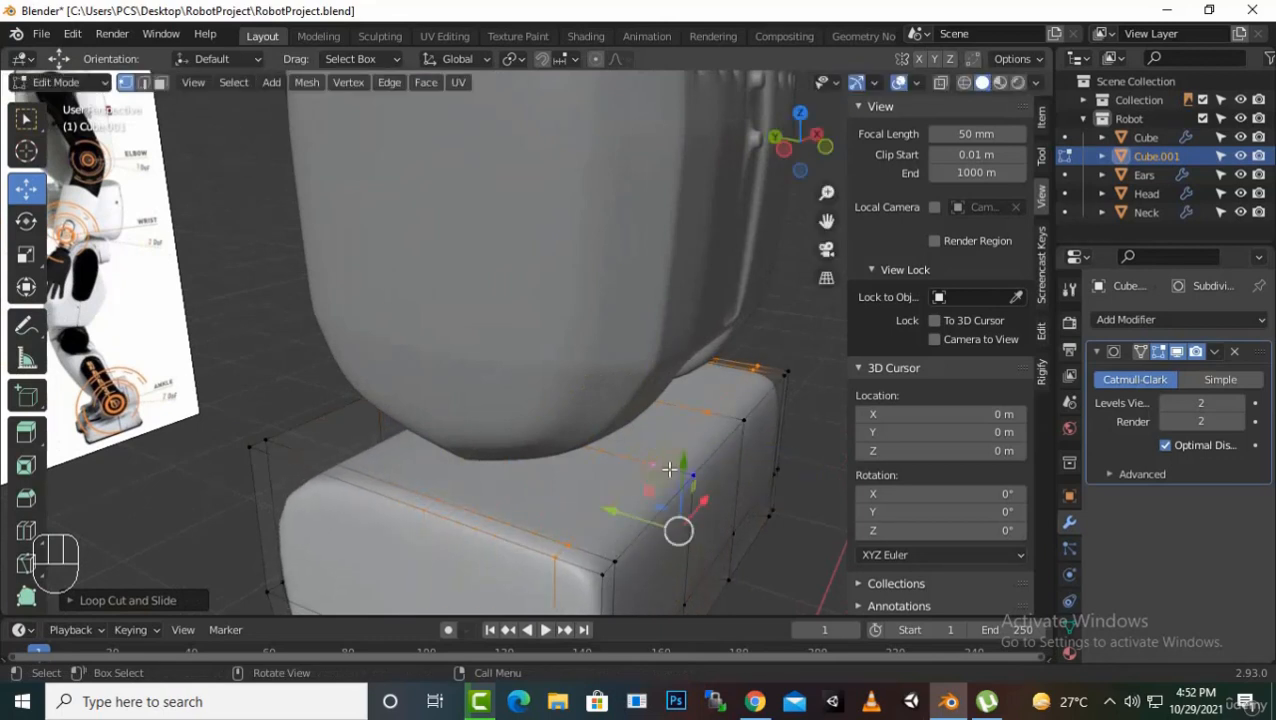
# - Add another loop cut along the pelvis's width and slide it toward the rear edge
pyautogui.scroll(5, 690, 510)
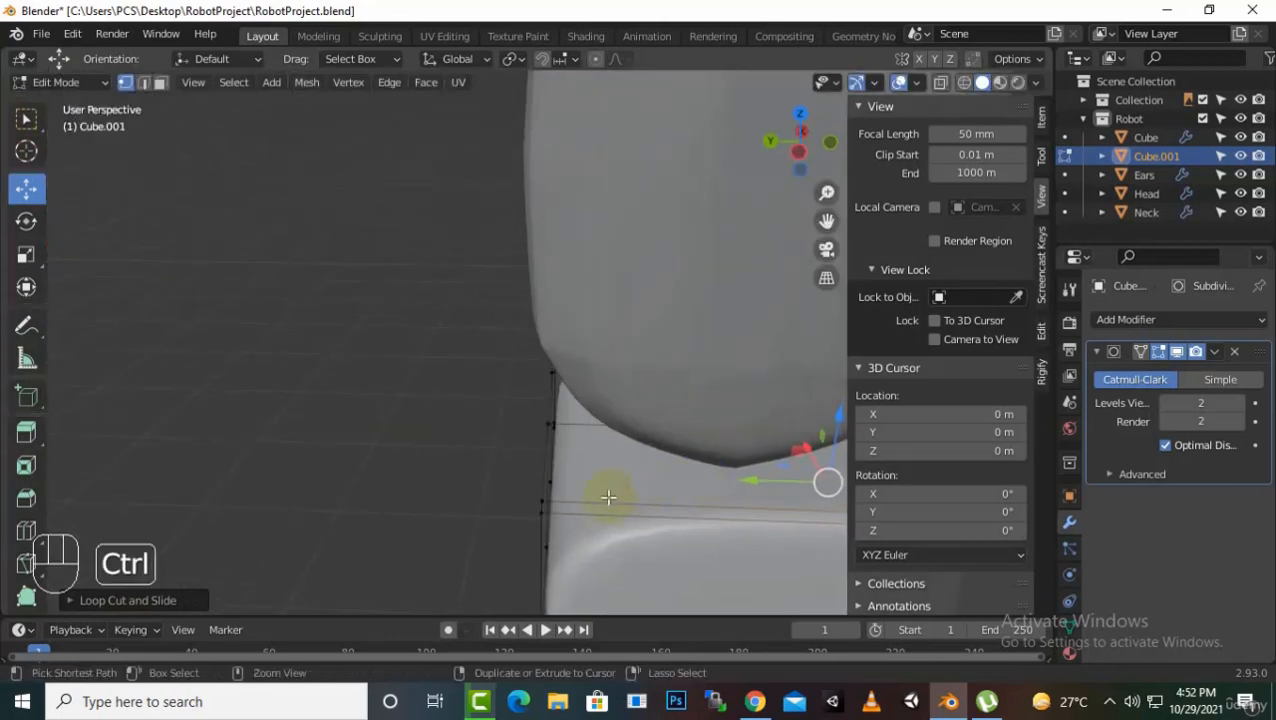
pyautogui.hotkey('ctrl', 'r')
pyautogui.moveTo(607, 499); pyautogui.dragTo(470, 501)
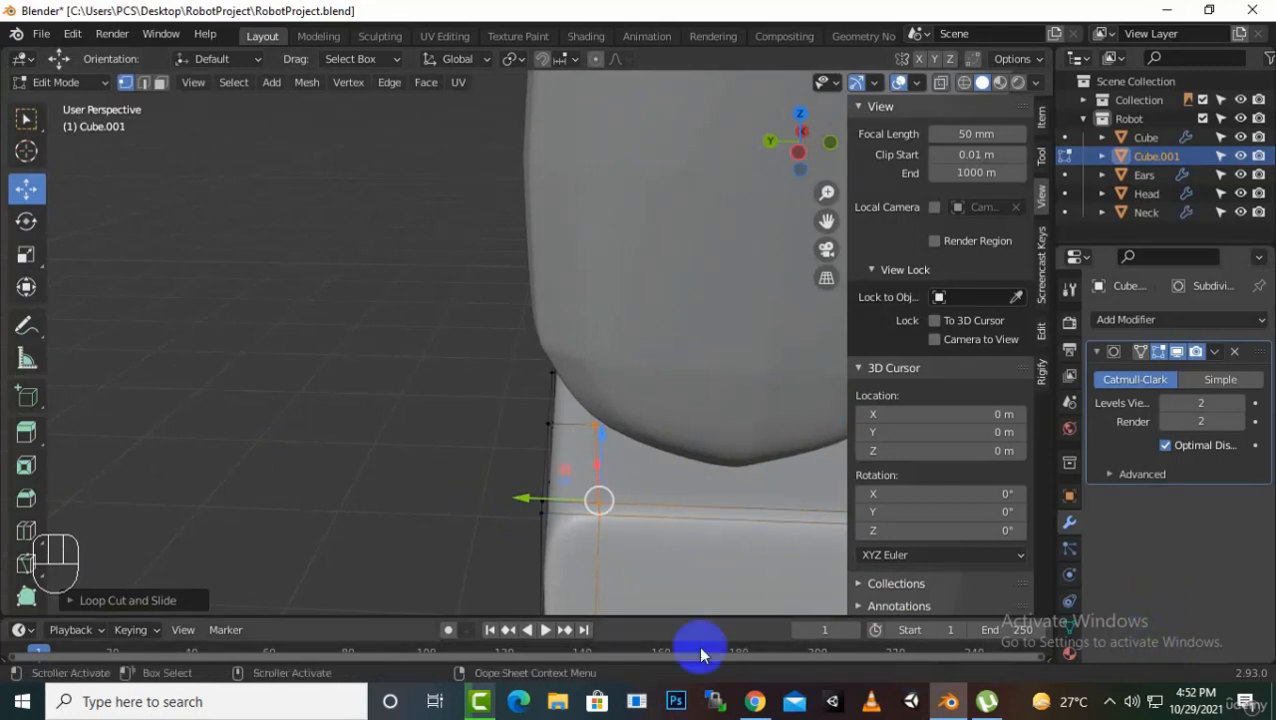
pyautogui.scroll(-5, 560, 395)
# - Select the pelvis's left middle vertical edge loop and move it slightly inward along X
pyautogui.moveTo(692, 389); pyautogui.dragTo(617, 306, button='middle')
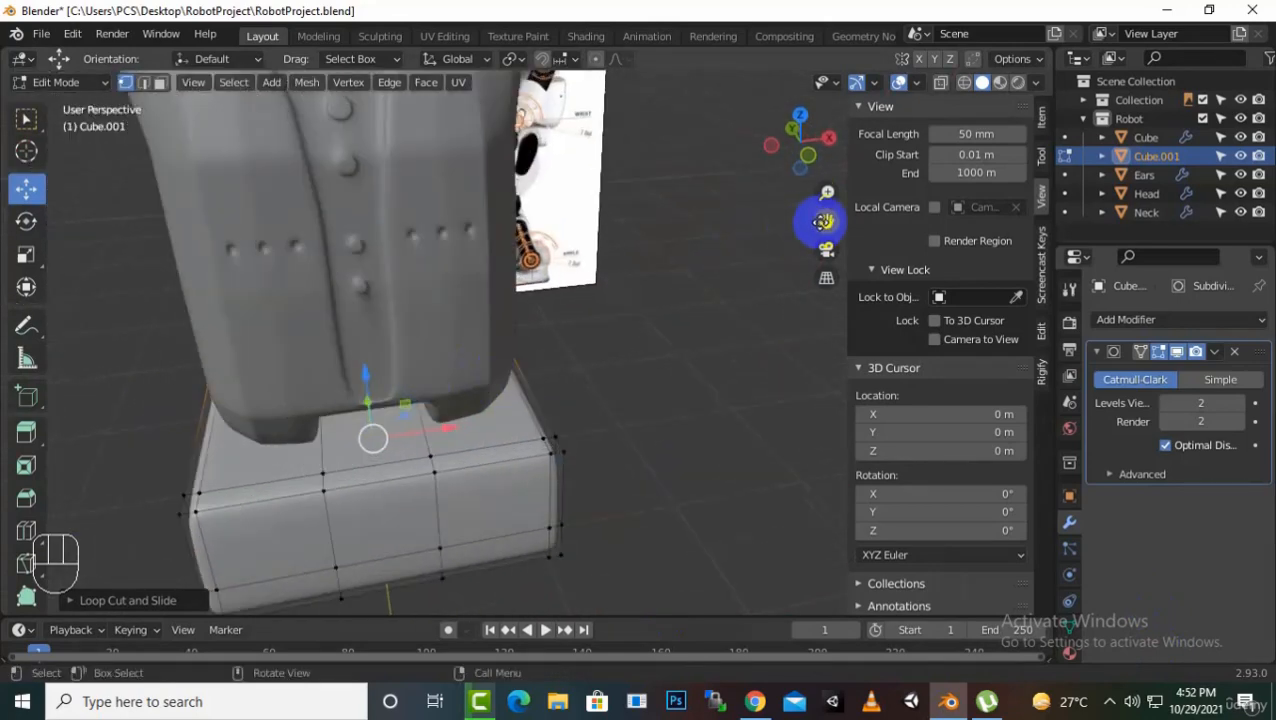
pyautogui.moveTo(827, 221); pyautogui.dragTo(909, 212)
pyautogui.moveTo(581, 461); pyautogui.dragTo(552, 443, button='middle')
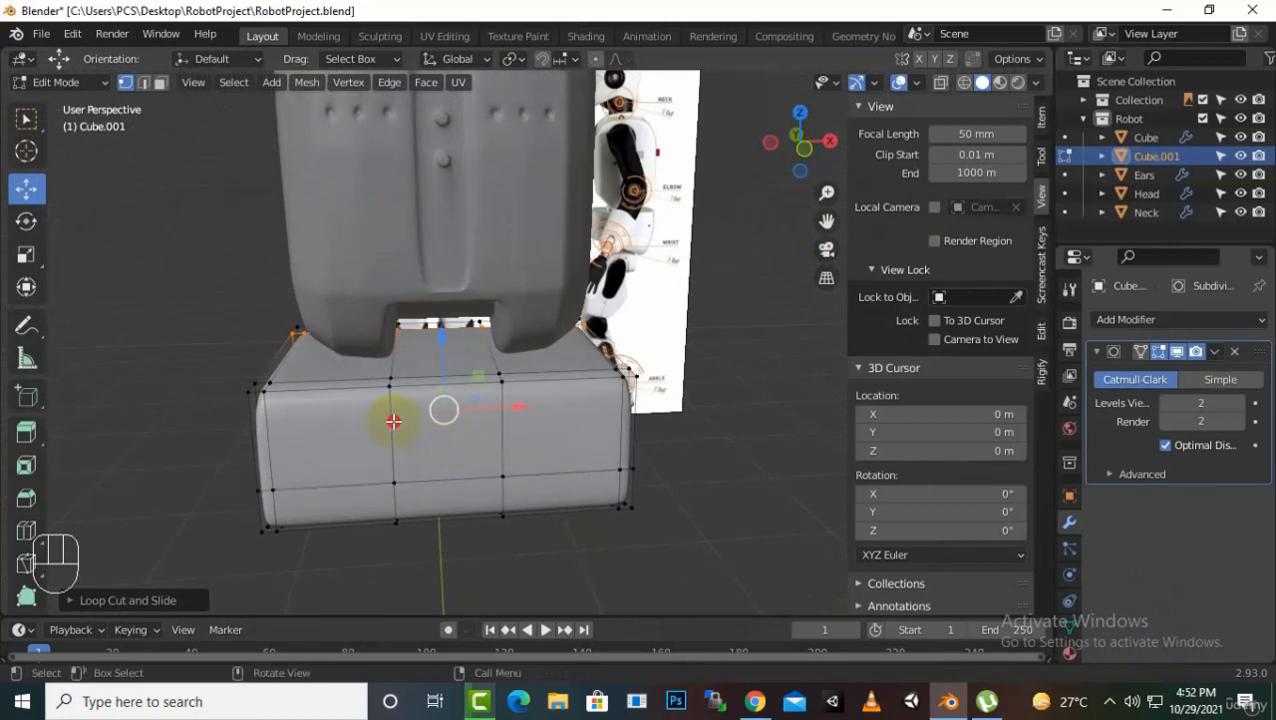
pyautogui.keyDown('alt'); pyautogui.click(393, 421); pyautogui.keyUp('alt')
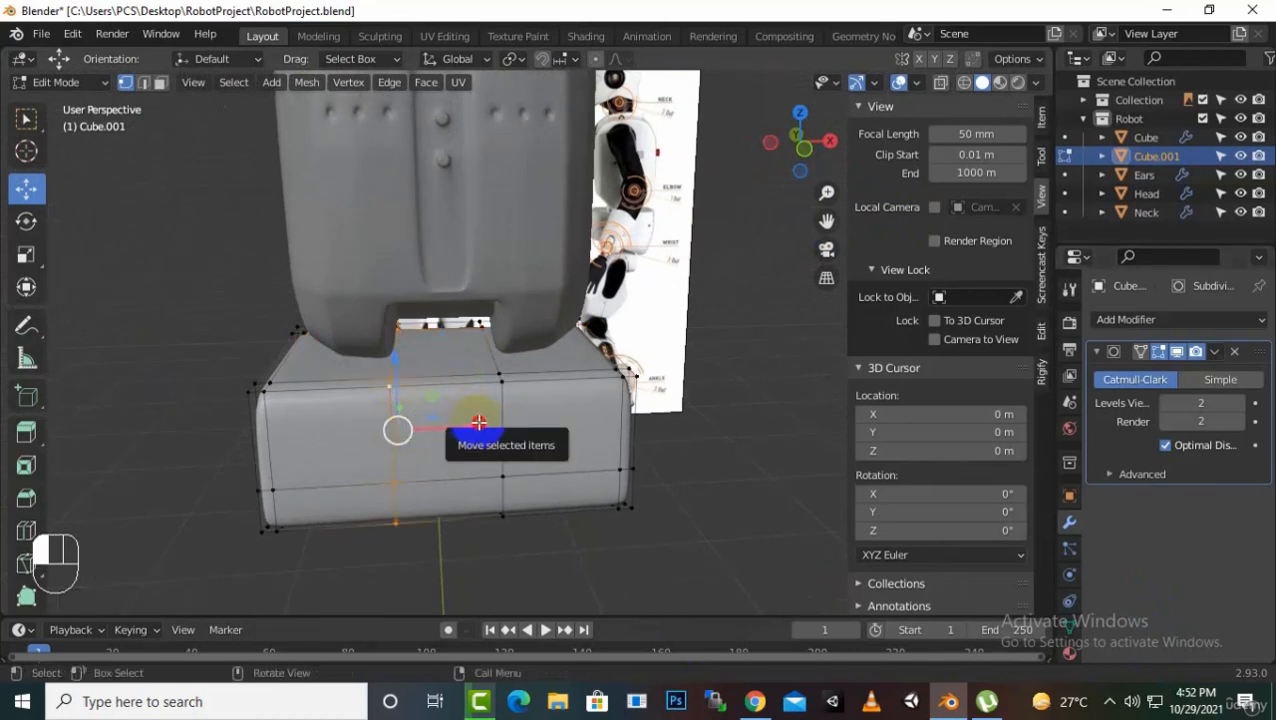
pyautogui.moveTo(474, 424); pyautogui.dragTo(484, 422)
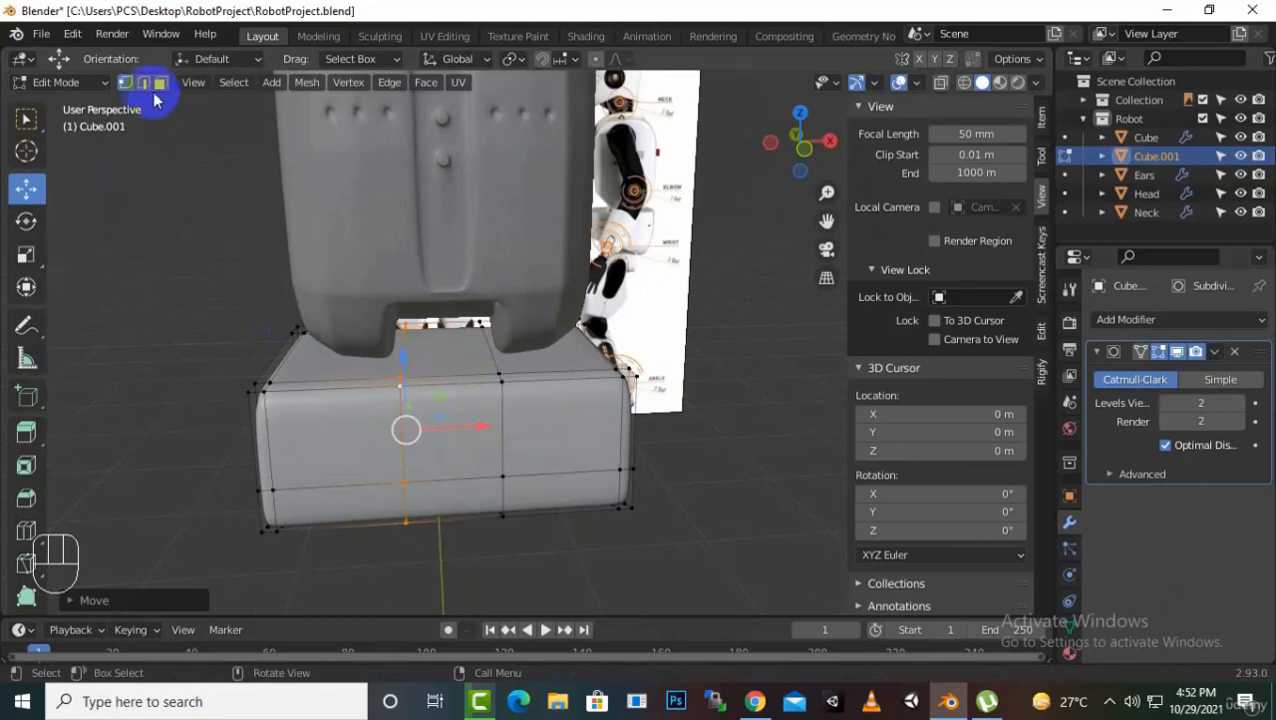
# - Extrude the pelvis's middle top face upward into the notch under the torso to form a waist block
pyautogui.click(448, 360)
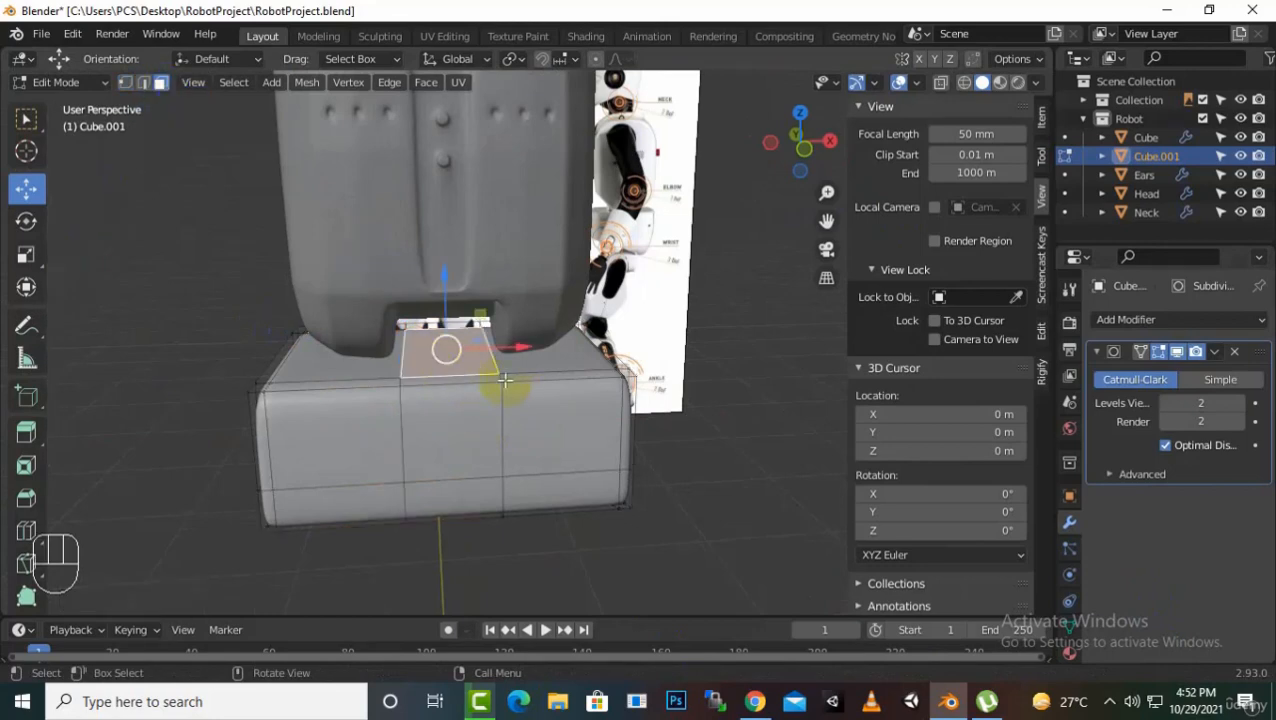
pyautogui.moveTo(505, 380)
pyautogui.mouseDown(button='middle')
pyautogui.moveTo(498, 350)
pyautogui.moveTo(505, 365)
pyautogui.mouseUp(button='middle')
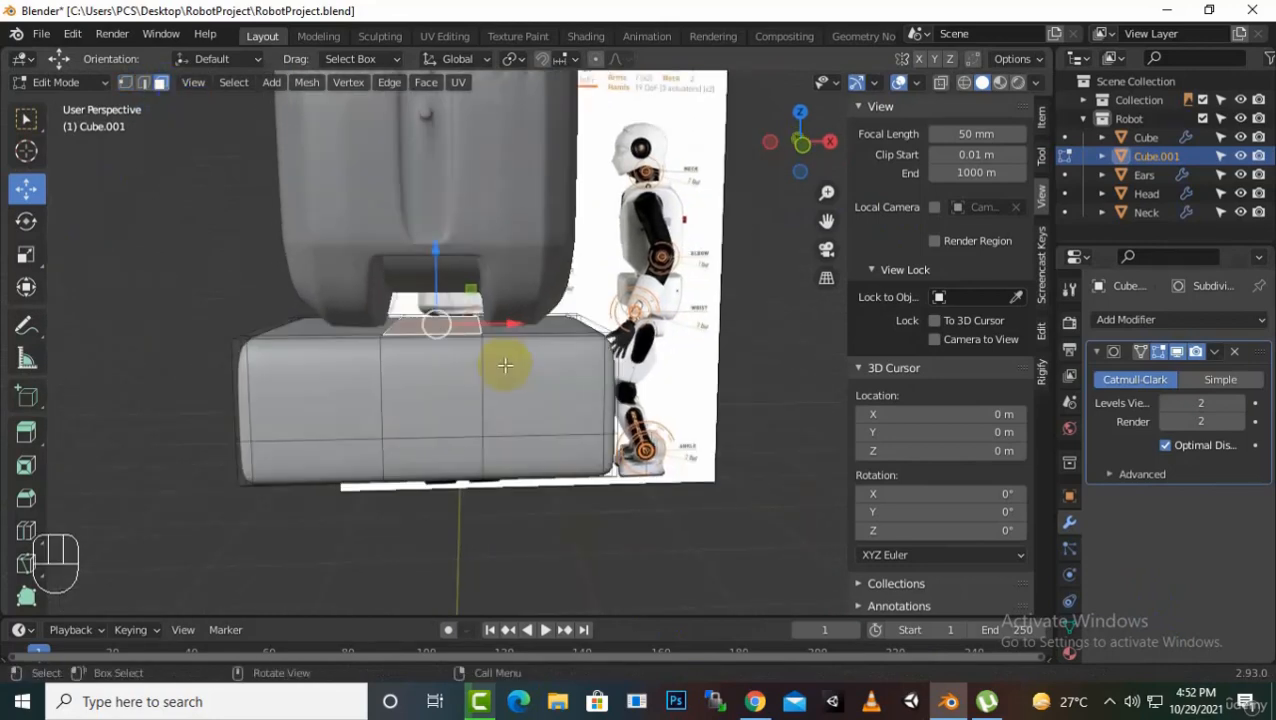
pyautogui.press('KP_1')
pyautogui.moveTo(826, 220); pyautogui.dragTo(850, 263)
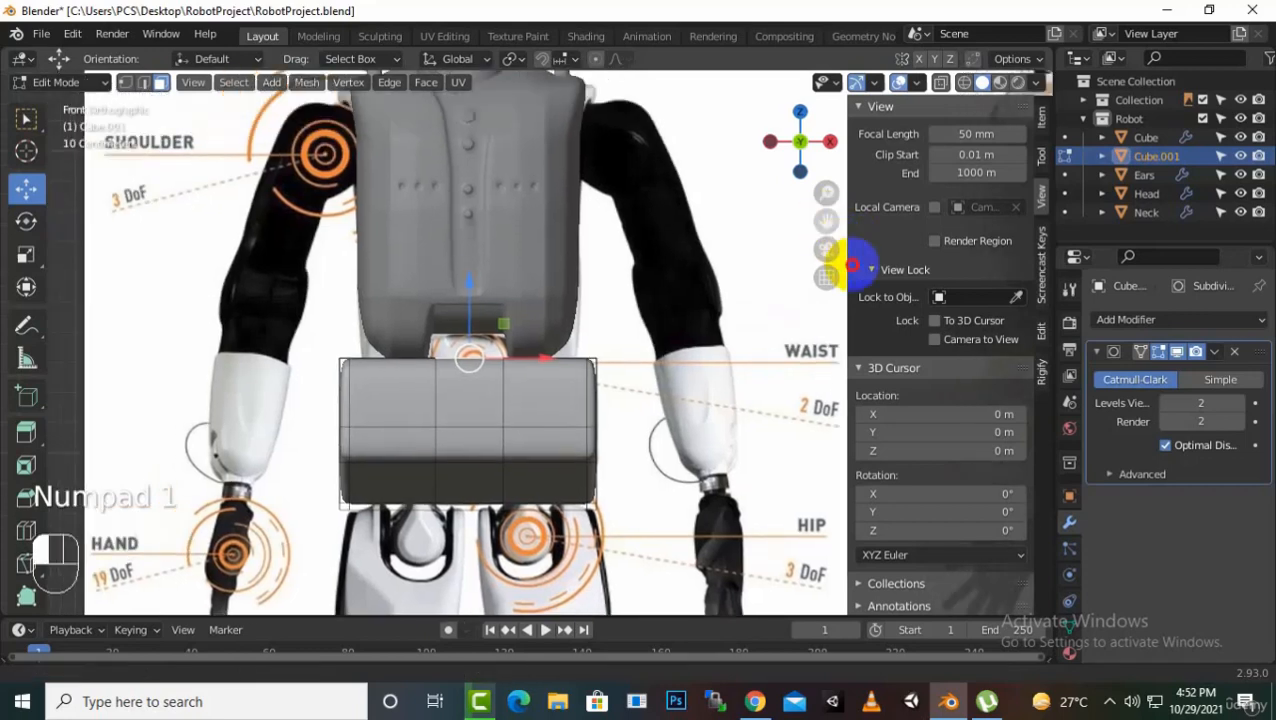
pyautogui.scroll(4, 498, 455)
pyautogui.moveTo(498, 427); pyautogui.dragTo(512, 448, button='middle')
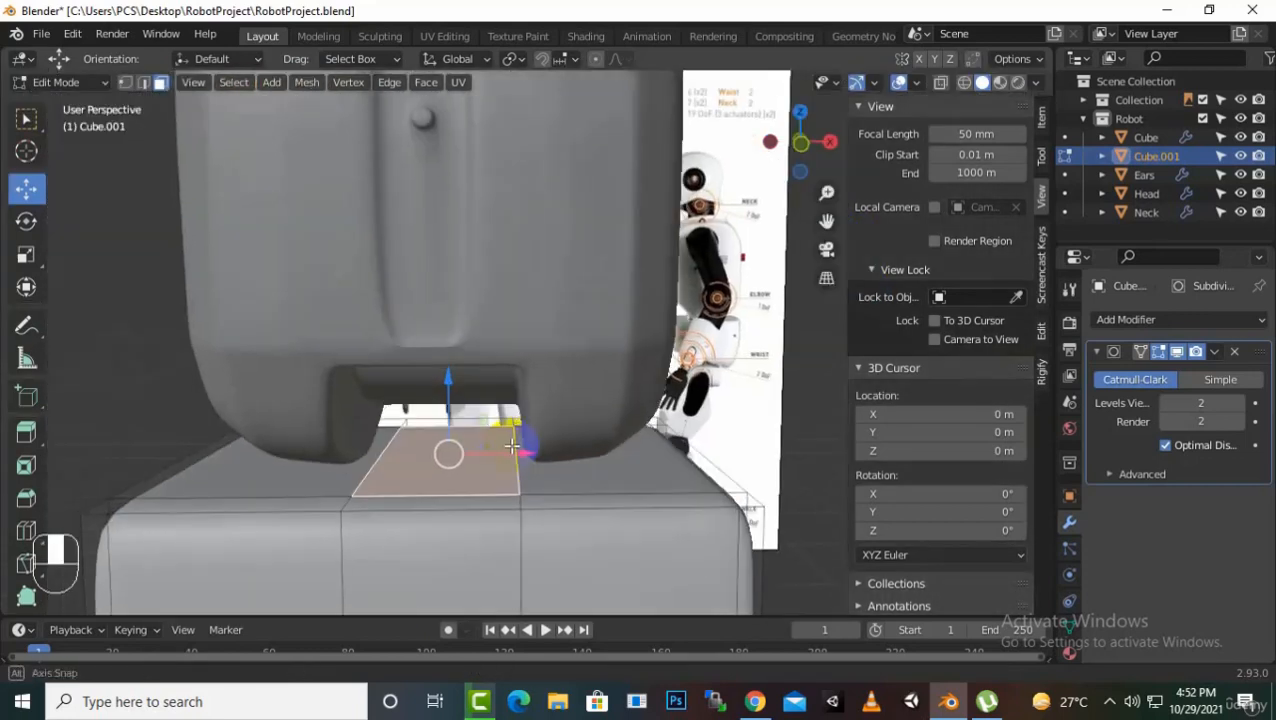
pyautogui.moveTo(511, 445); pyautogui.dragTo(502, 392)
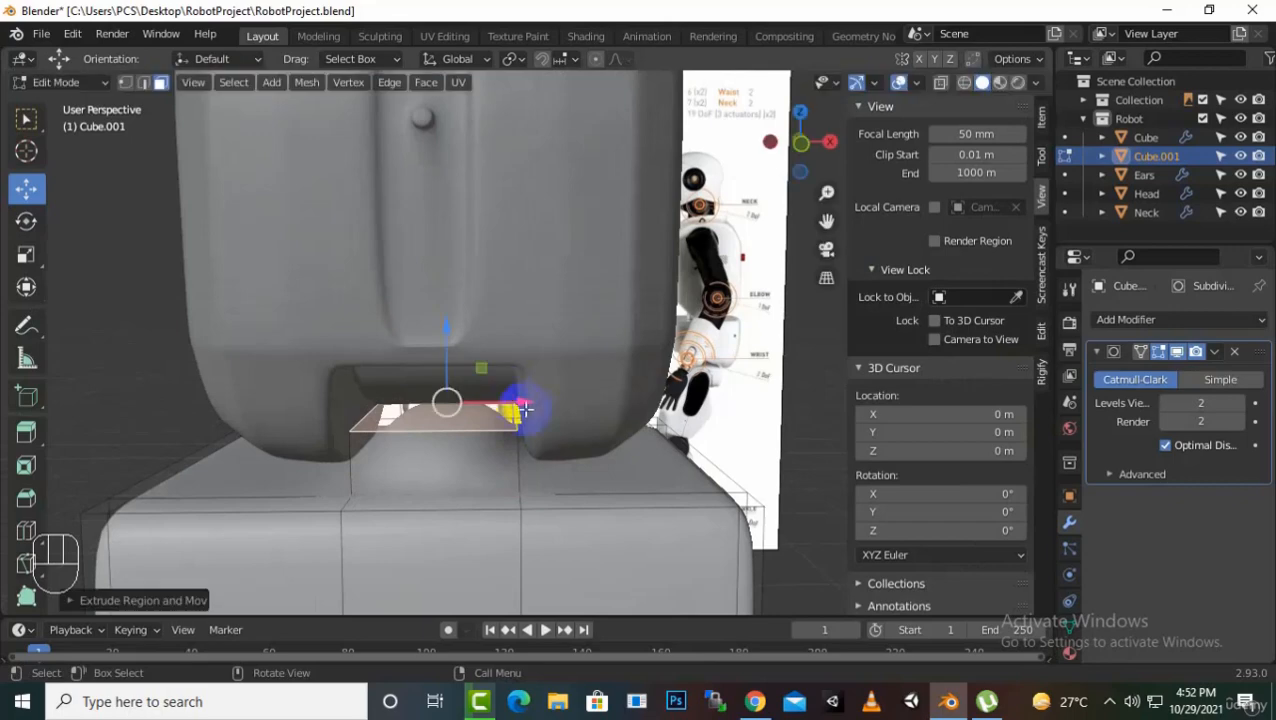
# - Hide the Subdivision smoothing in Edit Mode and add a horizontal loop cut near the top of the waist block
pyautogui.moveTo(502, 392); pyautogui.dragTo(541, 402, button='middle')
pyautogui.scroll(2, 514, 375)
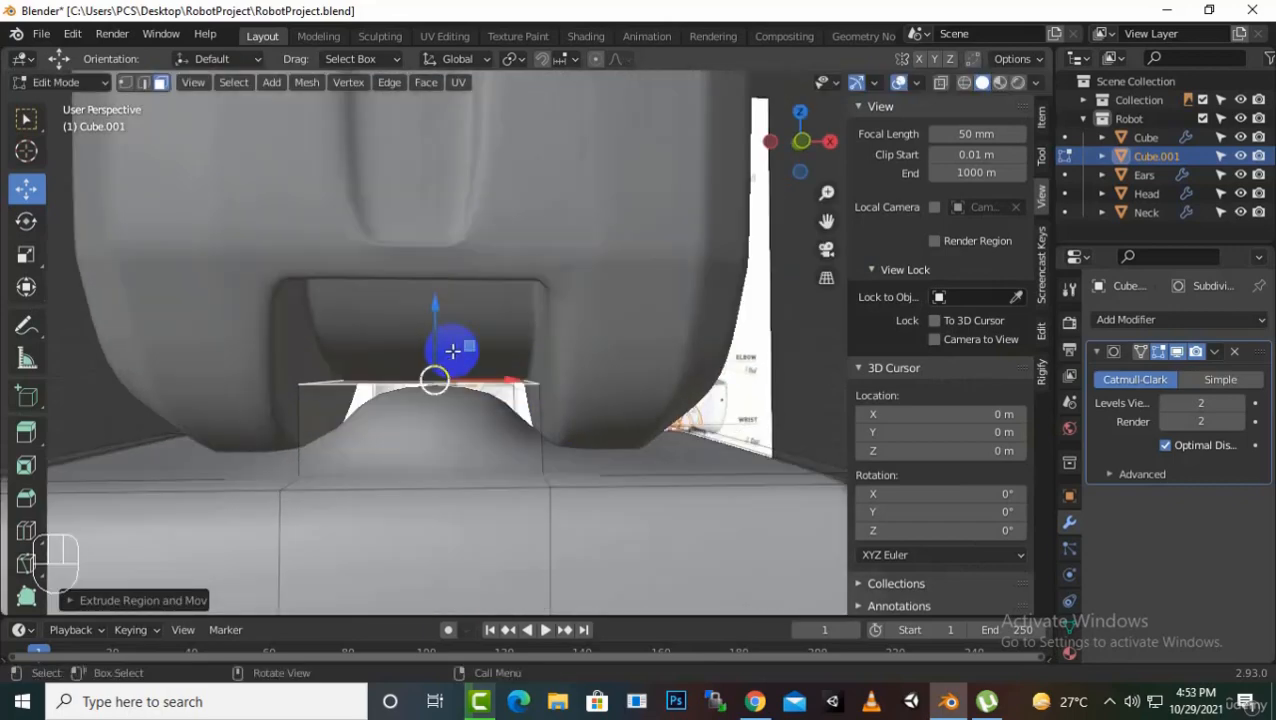
pyautogui.click(1160, 352)
pyautogui.moveTo(413, 369); pyautogui.dragTo(437, 393, button='middle')
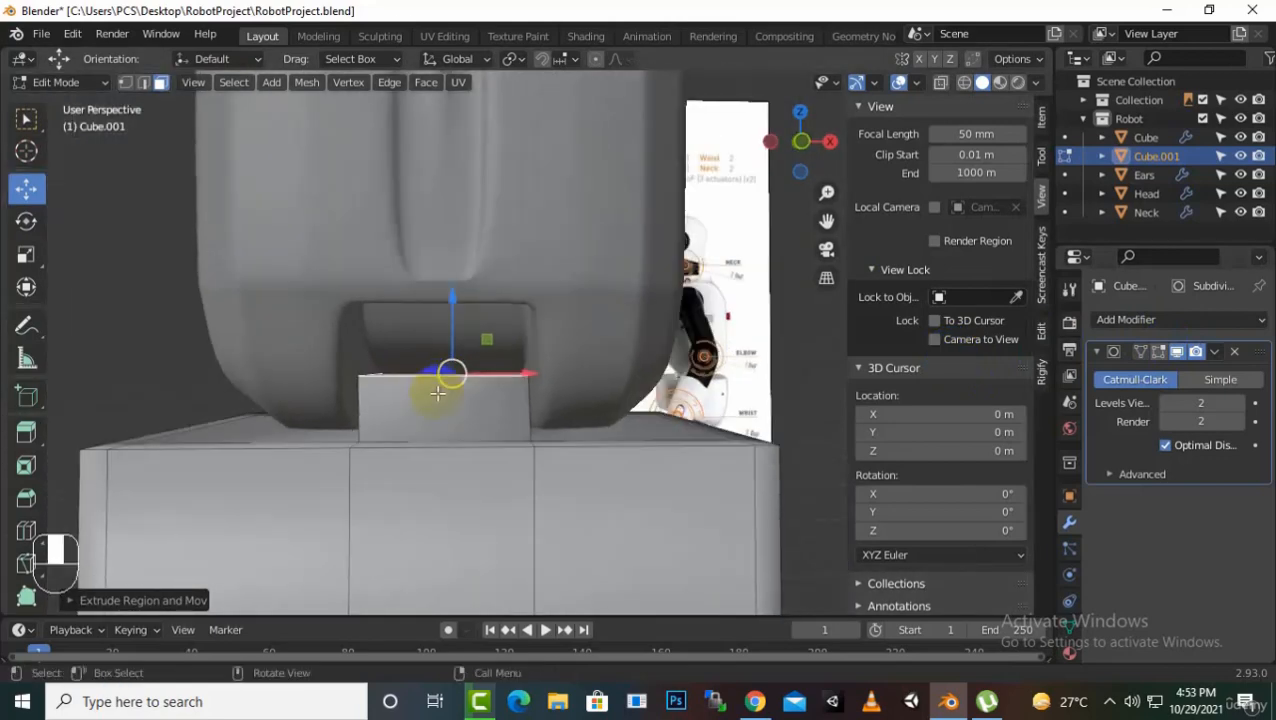
pyautogui.hotkey('ctrl', 'r')
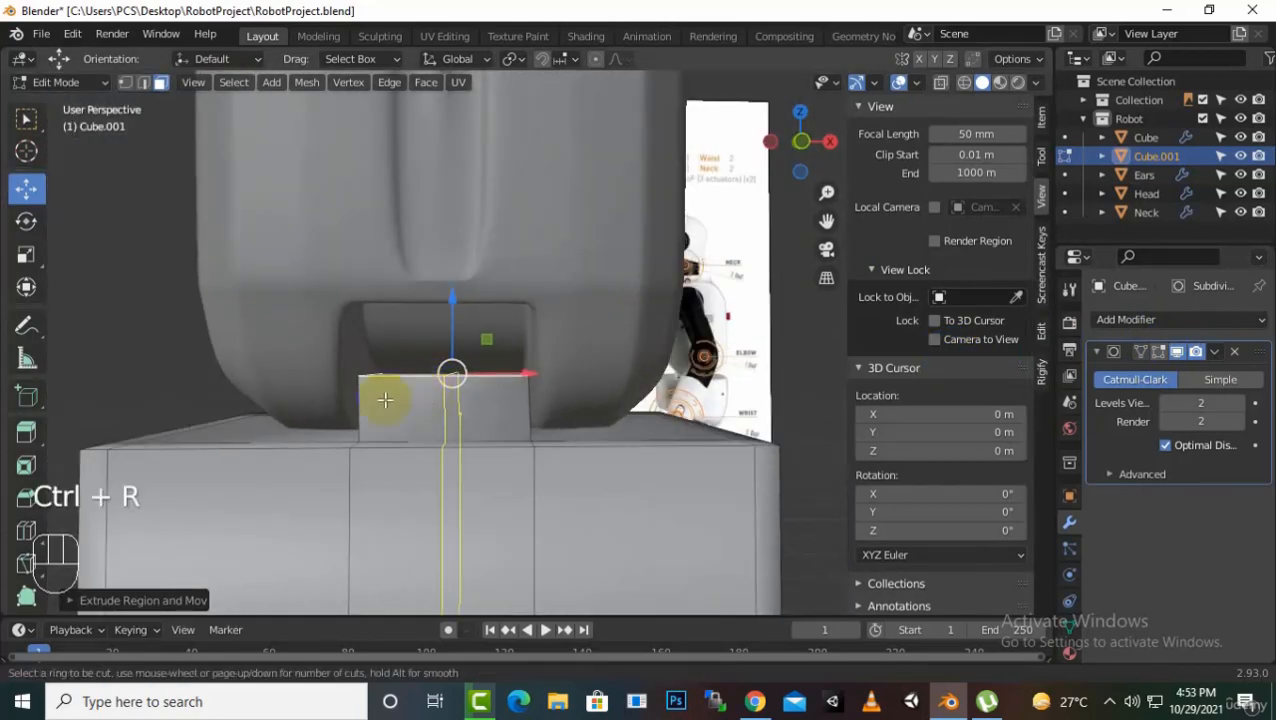
pyautogui.moveTo(370, 398)
pyautogui.mouseDown()
pyautogui.moveTo(375, 388)
pyautogui.moveTo(386, 410)
pyautogui.mouseUp()
pyautogui.press('ctrl')
pyautogui.hotkey('ctrl', 'r')
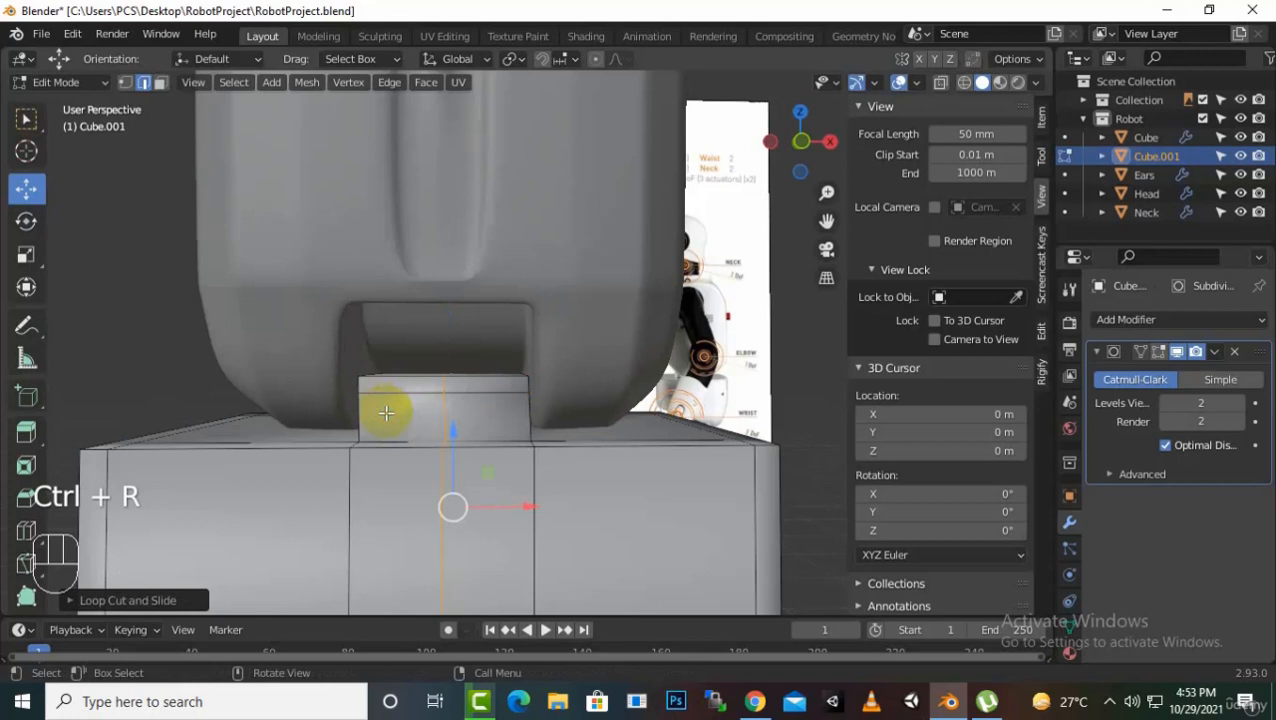
pyautogui.hotkey('ctrl', 'z')
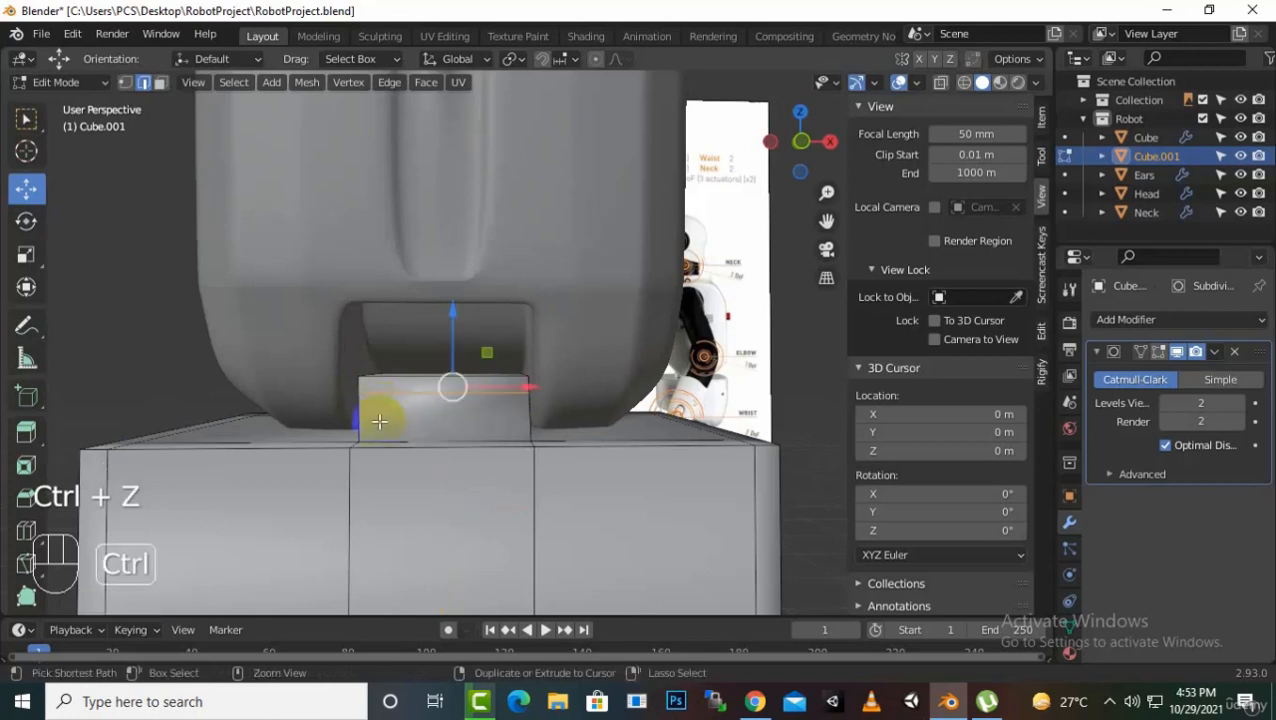
# - Add a horizontal loop cut around the waist block and slide it down close to its base
pyautogui.hotkey('ctrl', 'r')
pyautogui.click(370, 421)
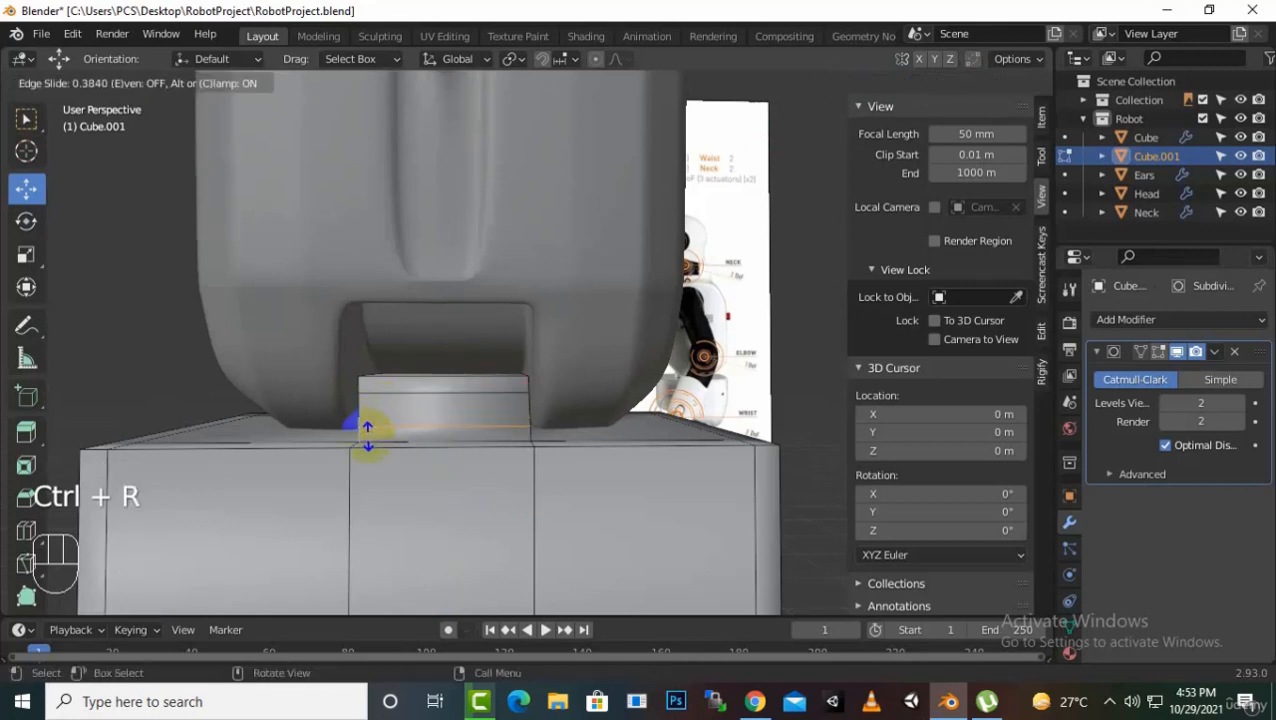
pyautogui.click(368, 437)
# - Show the Subdivision smoothing again and inspect the waist block's rounded shape in Object Mode
pyautogui.click(1158, 353)
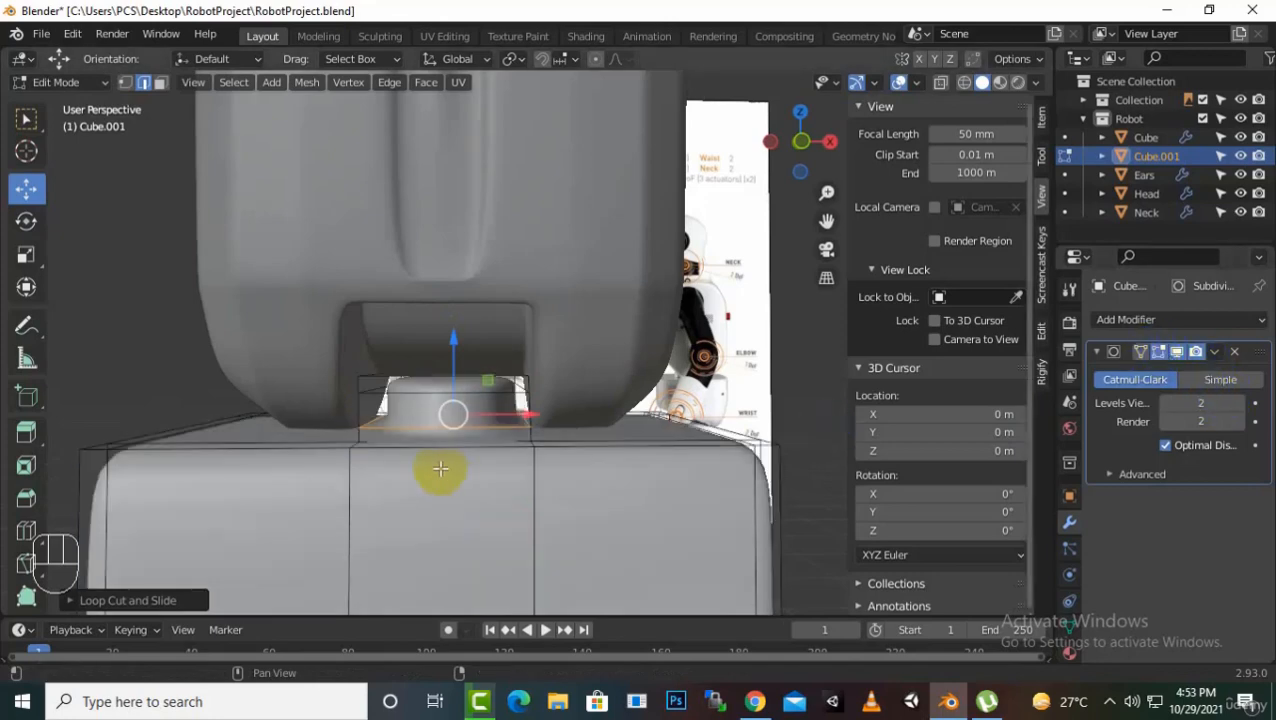
pyautogui.scroll(-2, 440, 468)
pyautogui.press('Tab')
pyautogui.moveTo(440, 468); pyautogui.dragTo(506, 430, button='middle')
pyautogui.scroll(2, 506, 424)
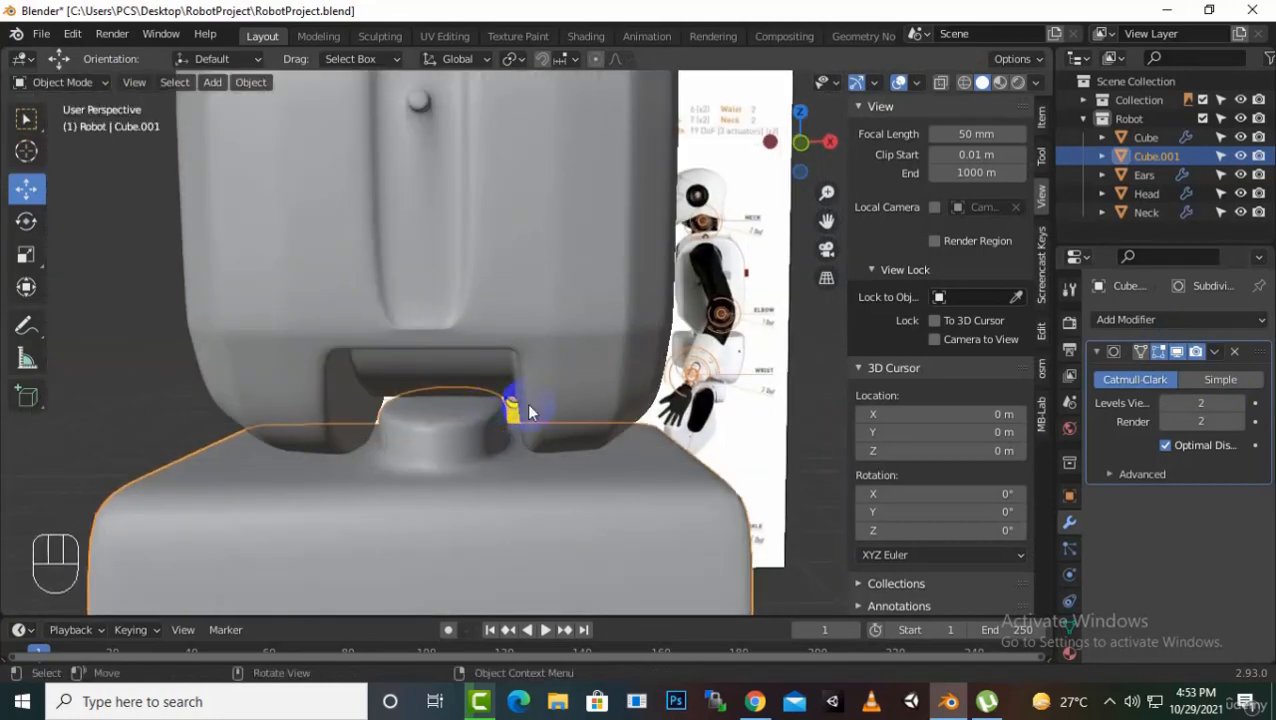
pyautogui.moveTo(528, 406); pyautogui.dragTo(572, 424, button='middle')
# - Return to Edit Mode on the pelvis and hide its Subdivision smoothing there
pyautogui.press('Tab')
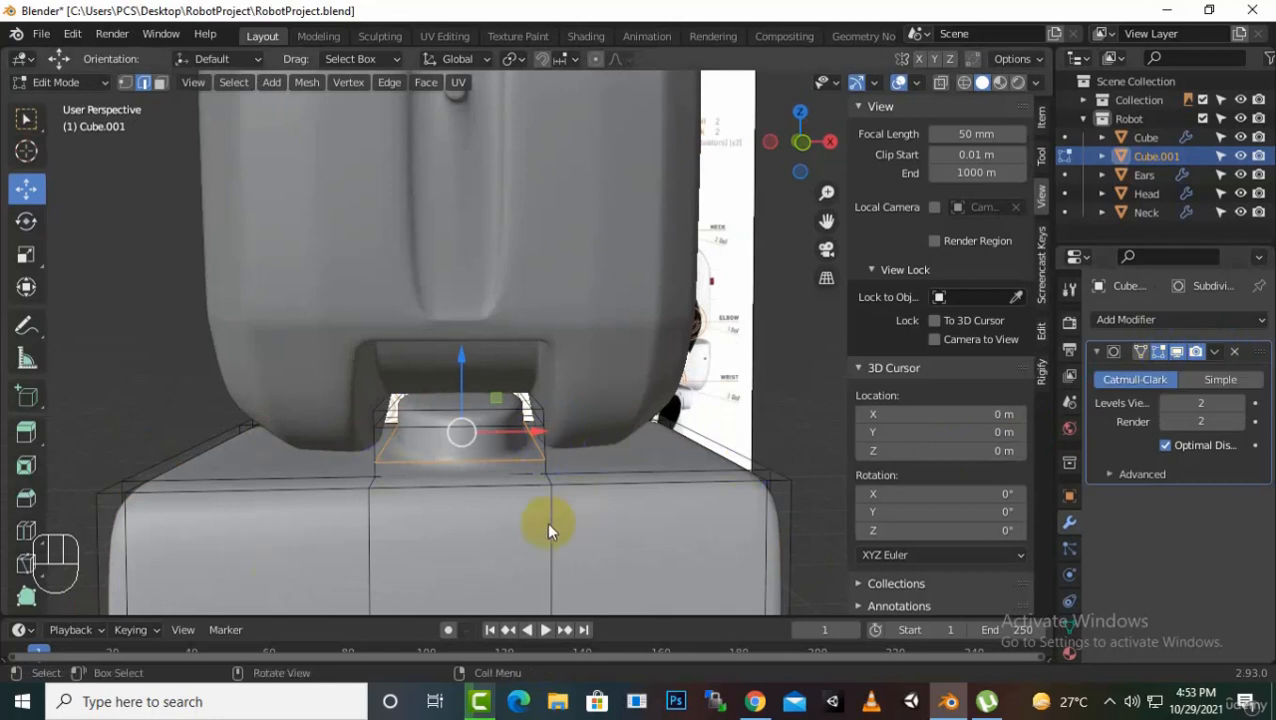
pyautogui.press('alt')
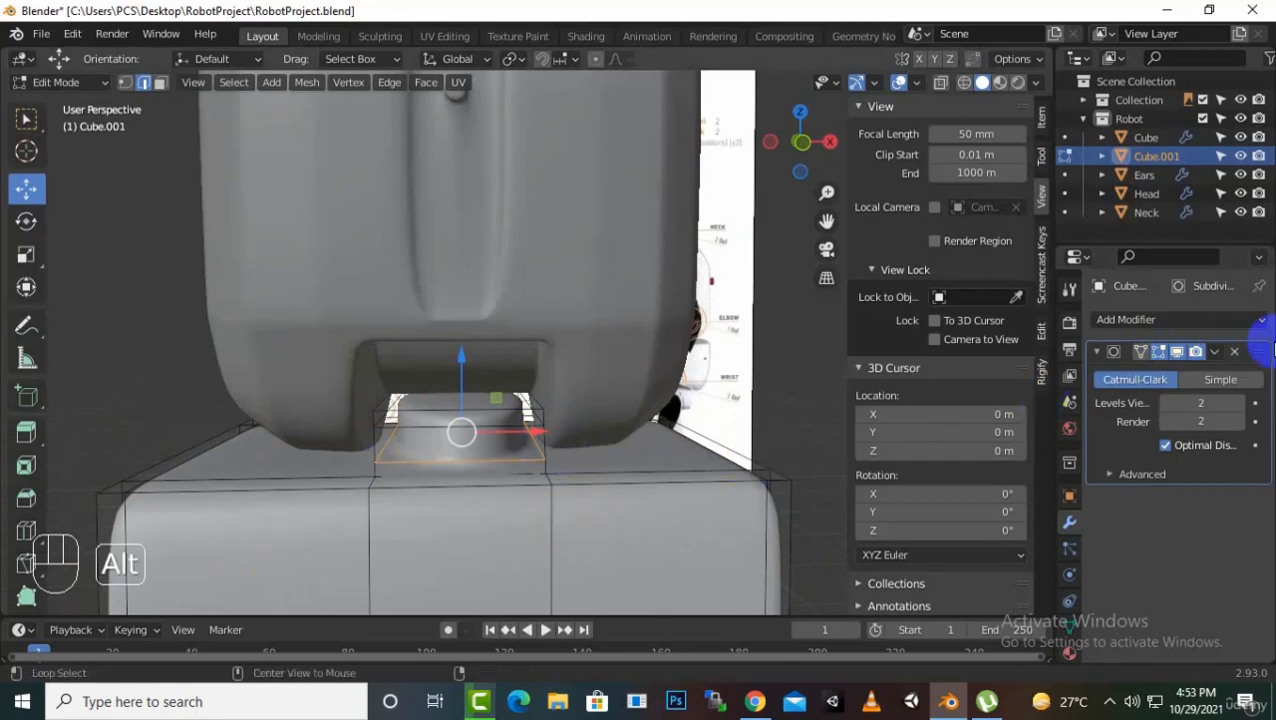
pyautogui.click(1159, 351)
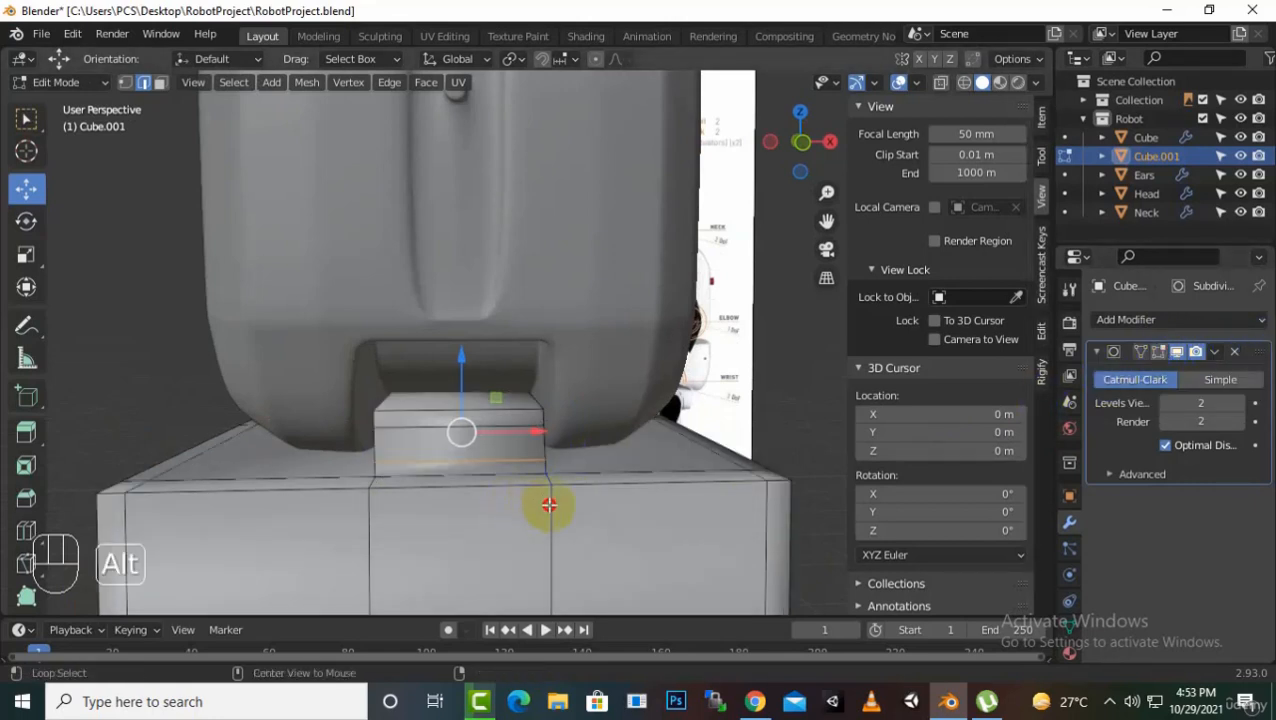
pyautogui.keyDown('alt'); pyautogui.middleClick(582, 490); pyautogui.keyUp('alt')
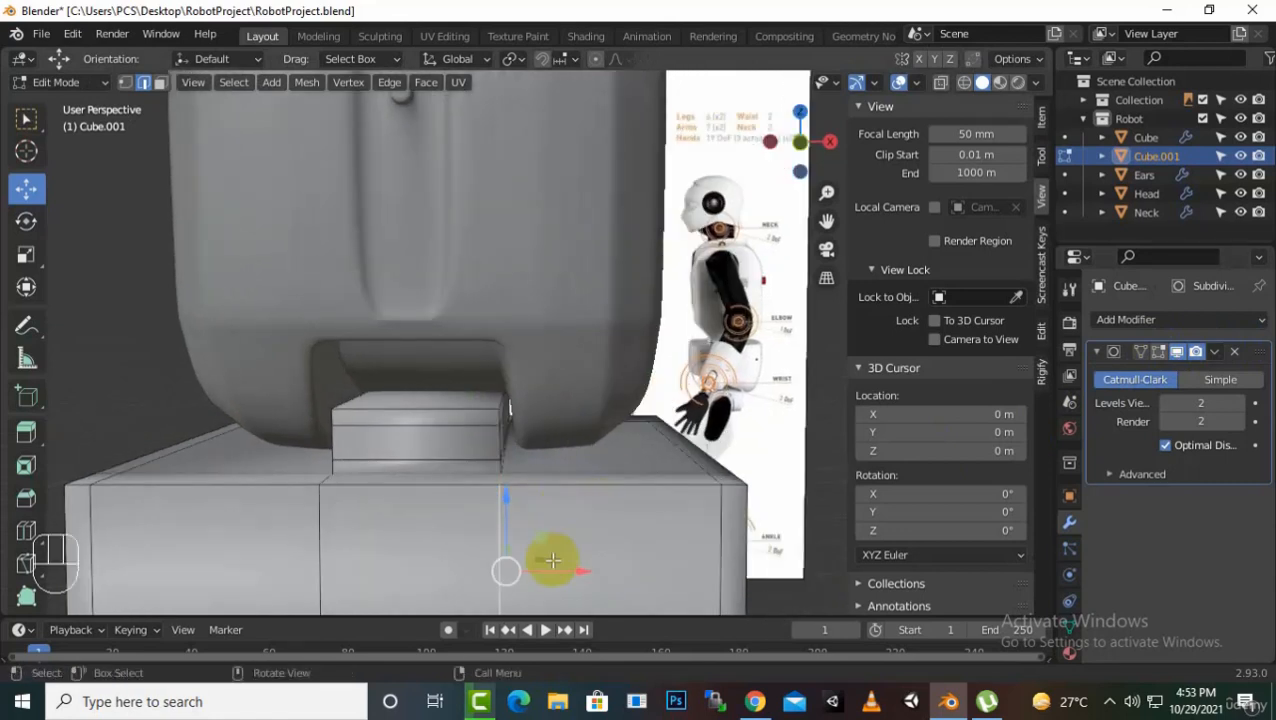
pyautogui.moveTo(572, 571); pyautogui.dragTo(586, 572)
pyautogui.press('ctrl')
pyautogui.hotkey('ctrl', 'z')
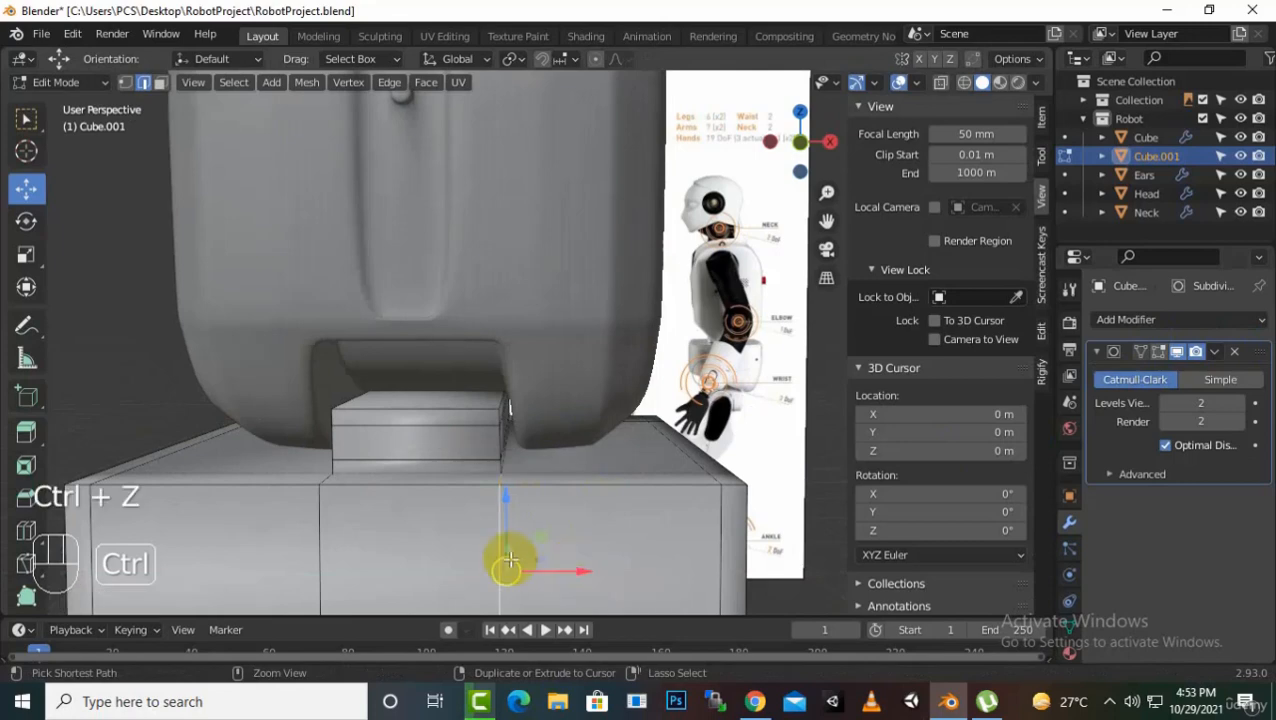
pyautogui.moveTo(504, 561); pyautogui.dragTo(521, 550, button='middle')
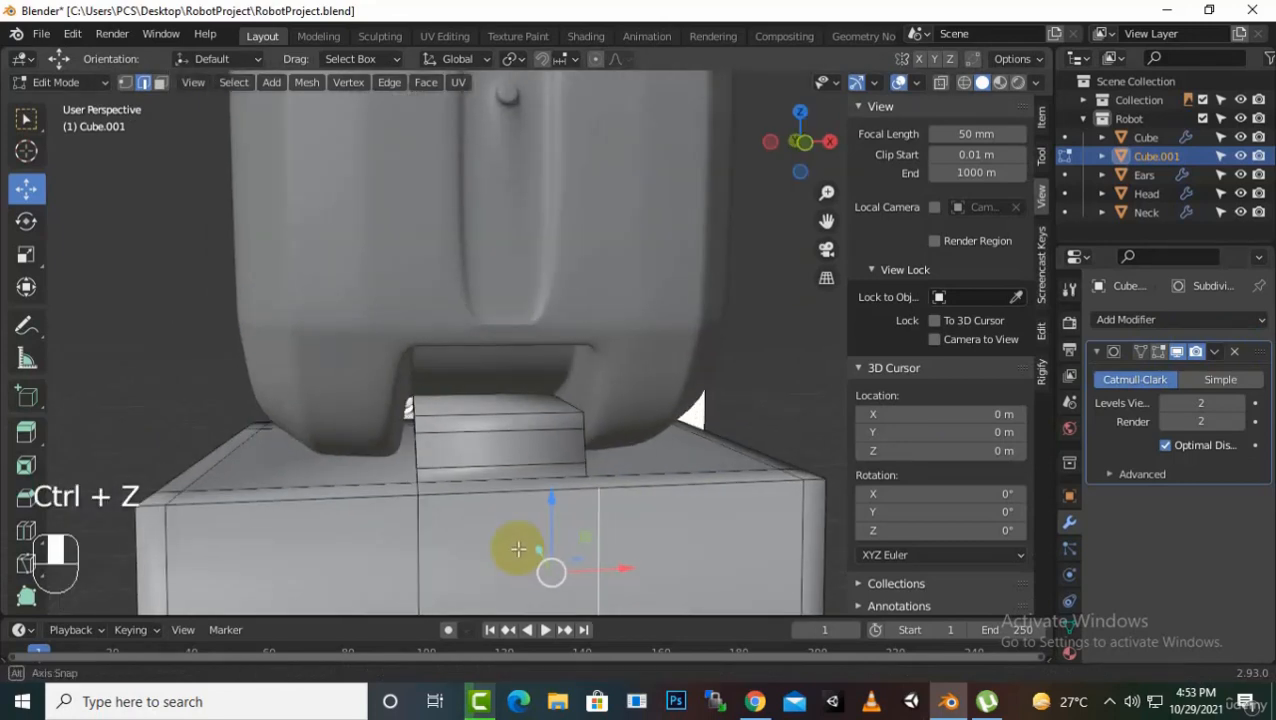
pyautogui.keyDown('alt'); pyautogui.click(426, 457); pyautogui.keyUp('alt')
pyautogui.moveTo(419, 450); pyautogui.dragTo(407, 476, button='middle')
# - Add two vertical loop cuts through the waist block and pelvis, sliding one close to each side edge of the block
pyautogui.press('ctrl')
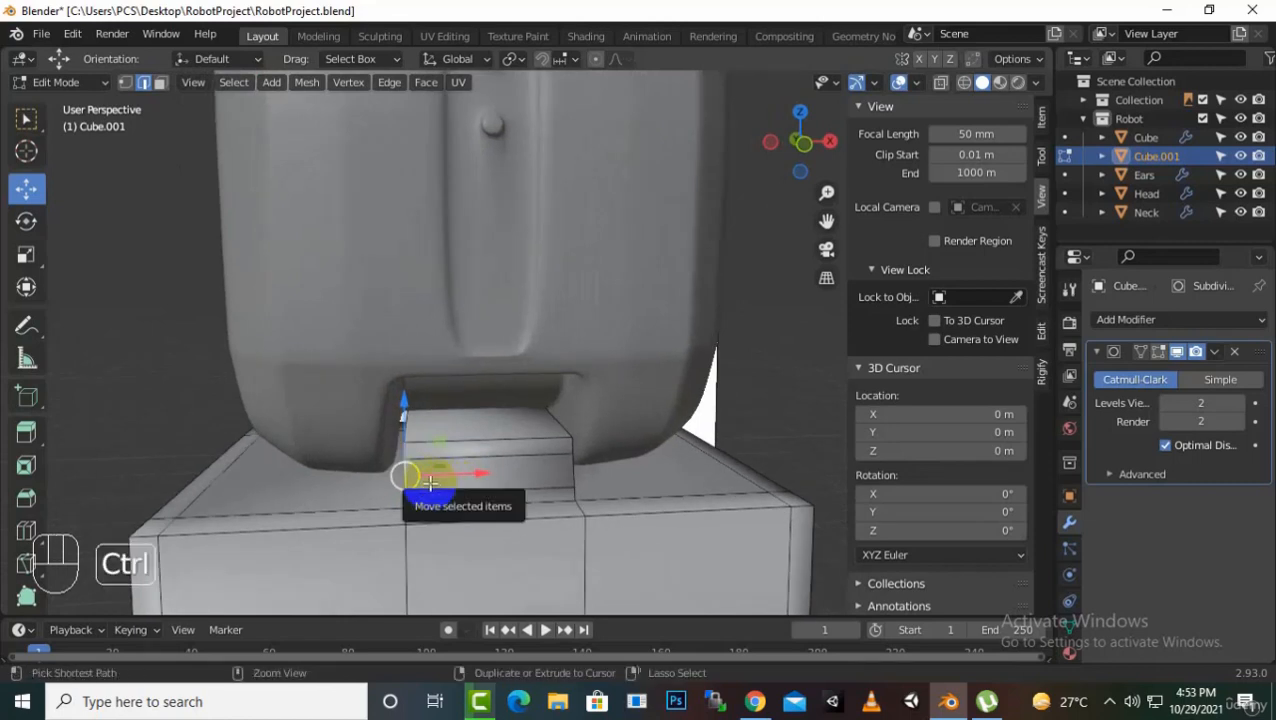
pyautogui.hotkey('ctrl', 'r')
pyautogui.click(422, 481)
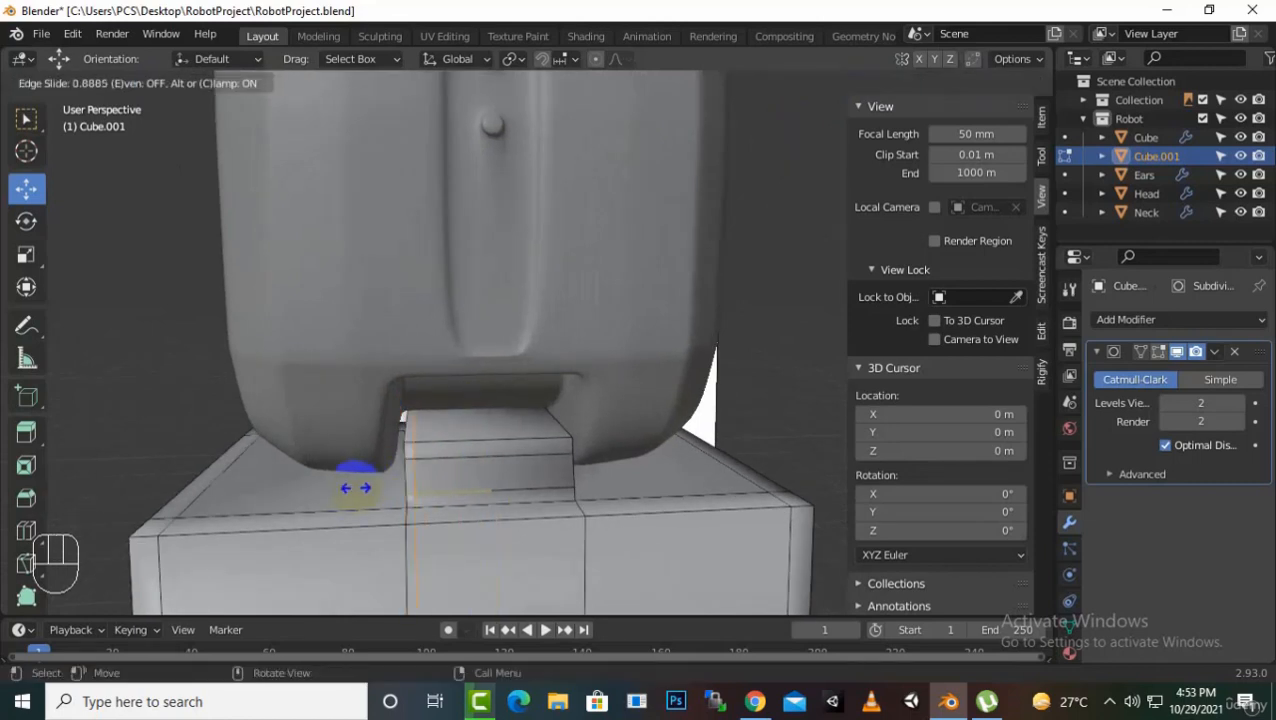
pyautogui.click(356, 487)
pyautogui.press('ctrl')
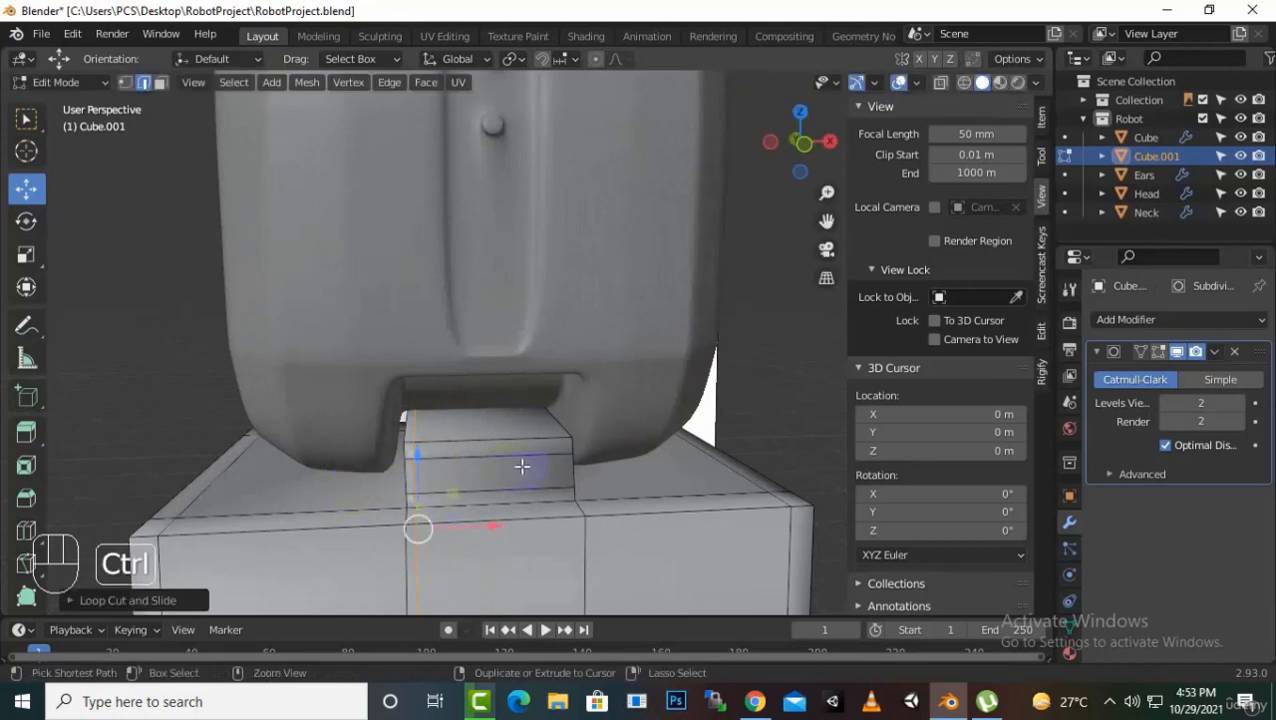
pyautogui.hotkey('ctrl', 'r')
pyautogui.click(524, 465)
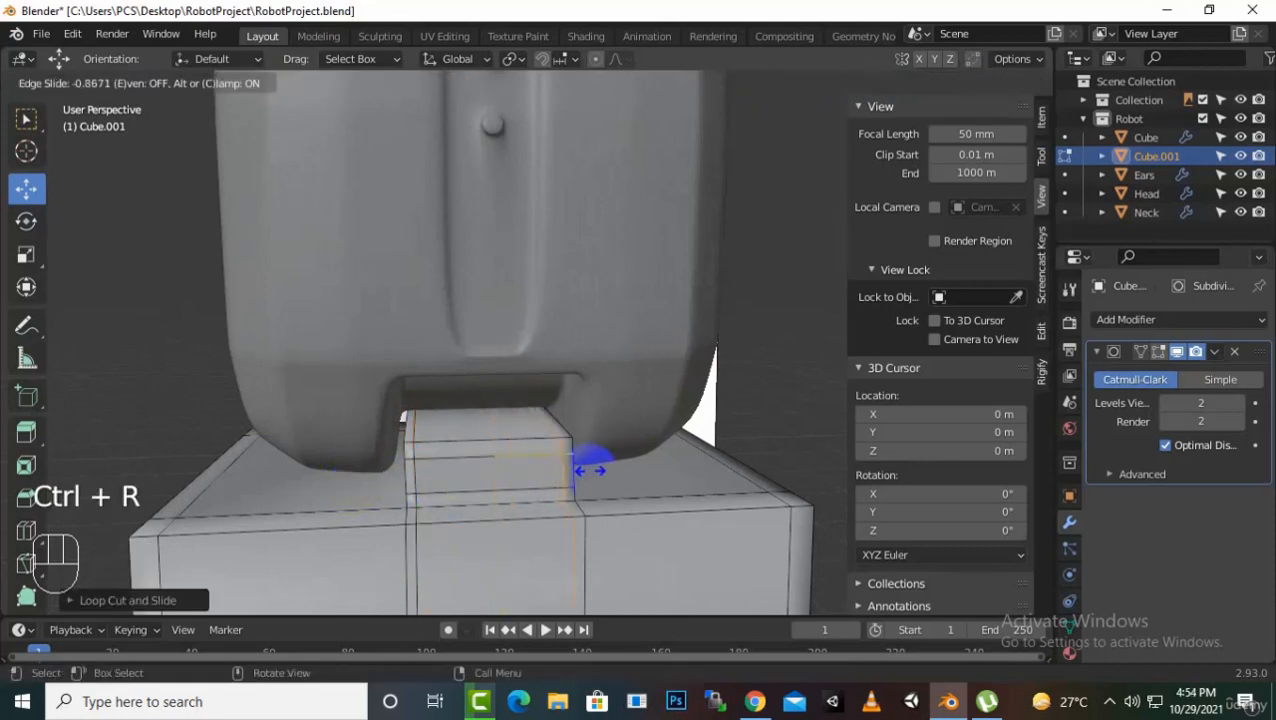
pyautogui.click(595, 471)
# - Restore the Subdivision smoothing in Edit Mode, check the whole robot in Object Mode, and save the project file
pyautogui.click(1159, 352)
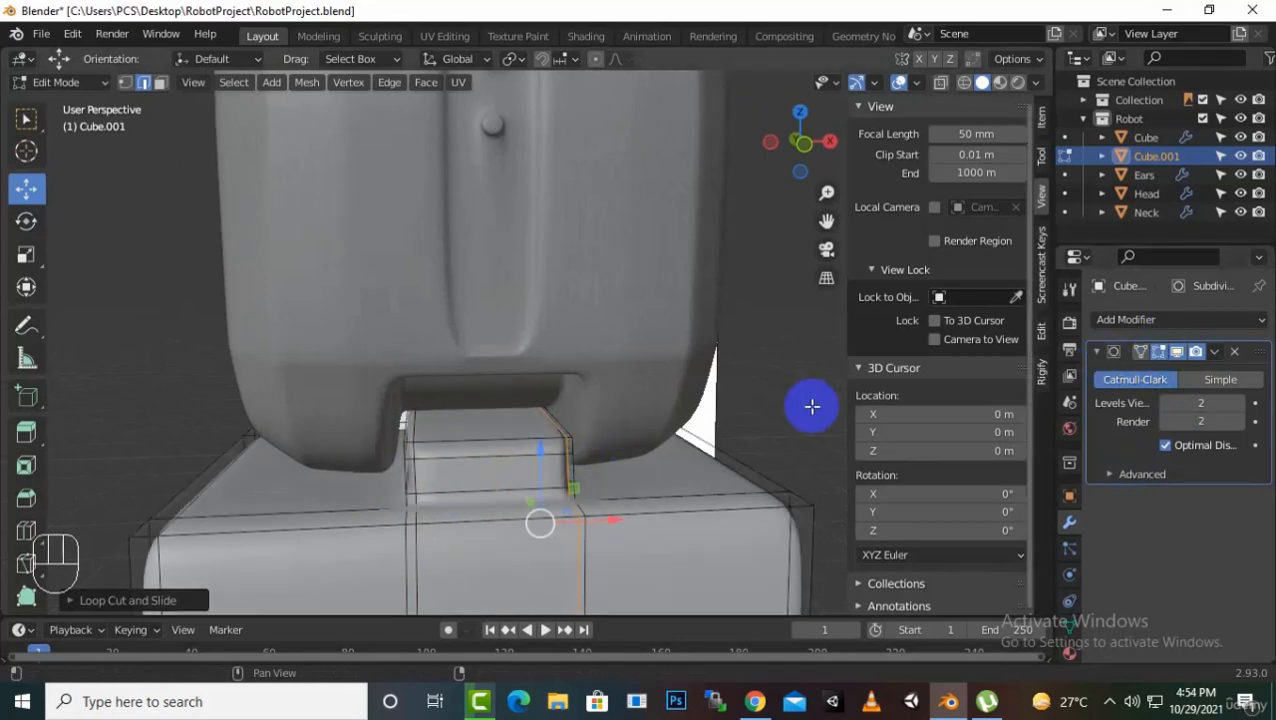
pyautogui.press('Tab')
pyautogui.moveTo(625, 410); pyautogui.dragTo(613, 464, button='middle')
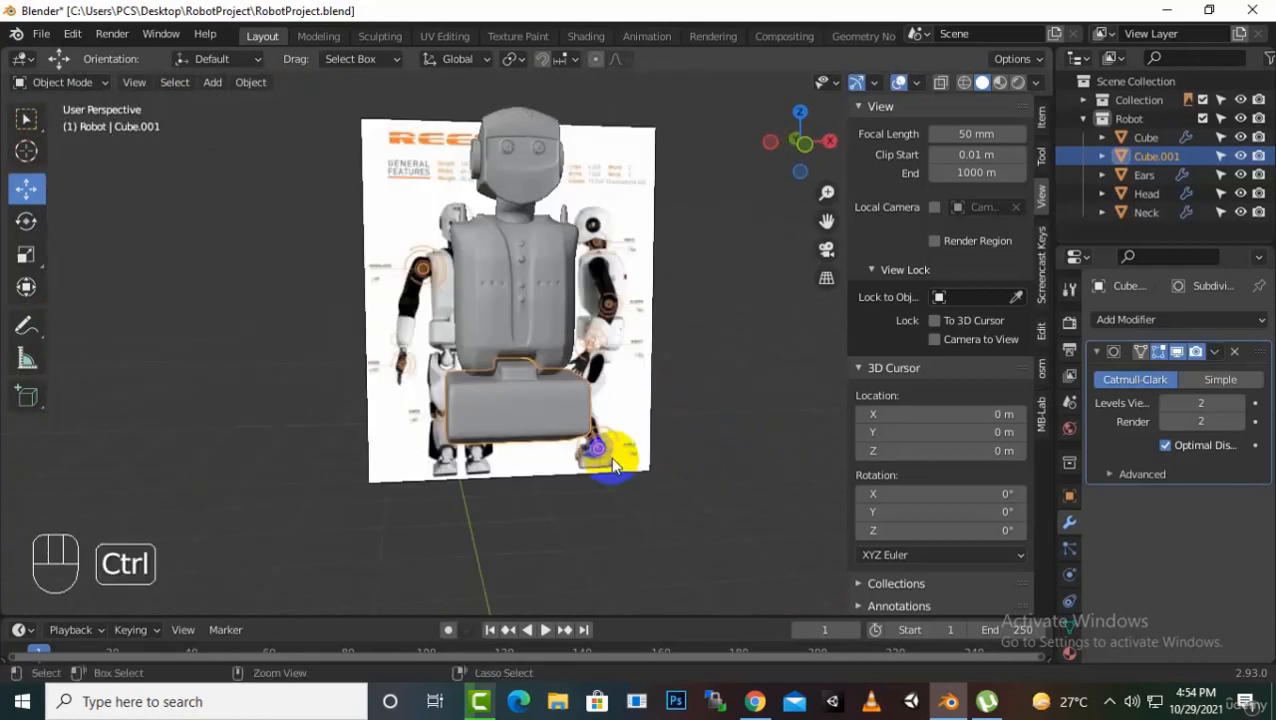
pyautogui.hotkey('ctrl', 's')
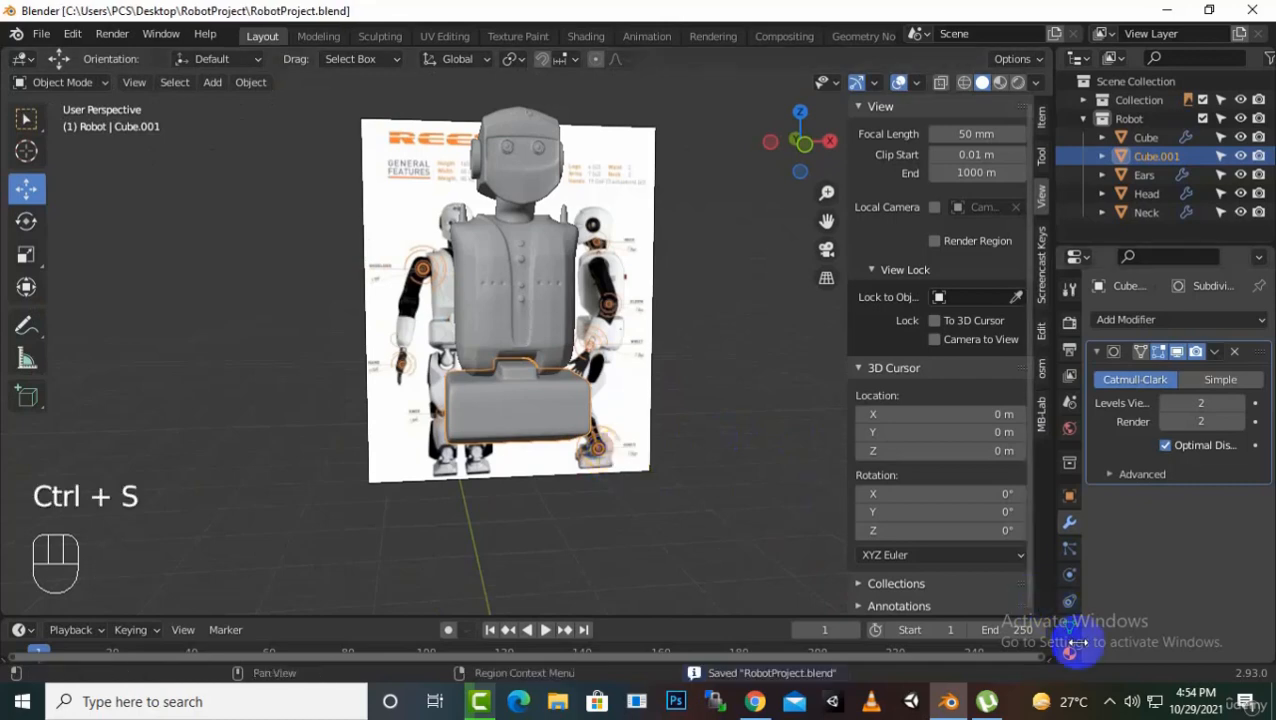